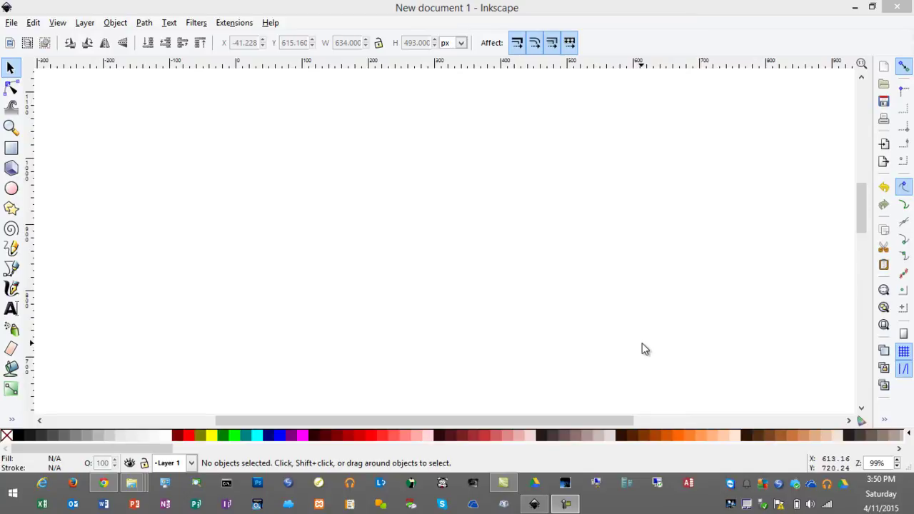
# Step: Drag butterfly.jpg from File Explorer onto the canvas and embed it
pyautogui.hotkey('alt', 'Tab')
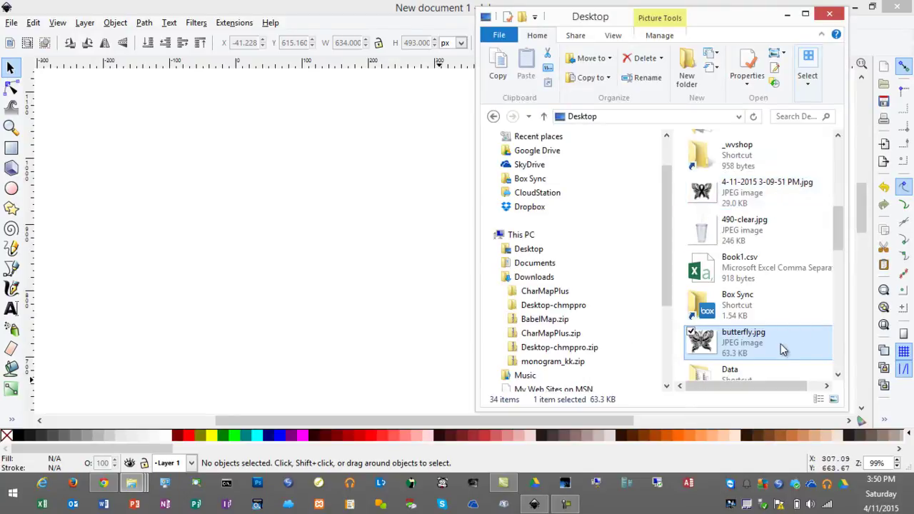
pyautogui.moveTo(780, 344); pyautogui.dragTo(346, 243)
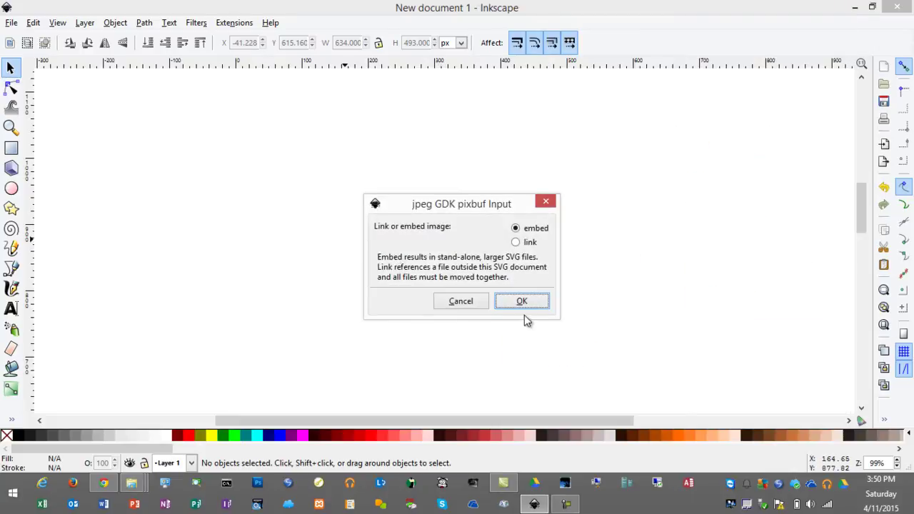
pyautogui.click(522, 301)
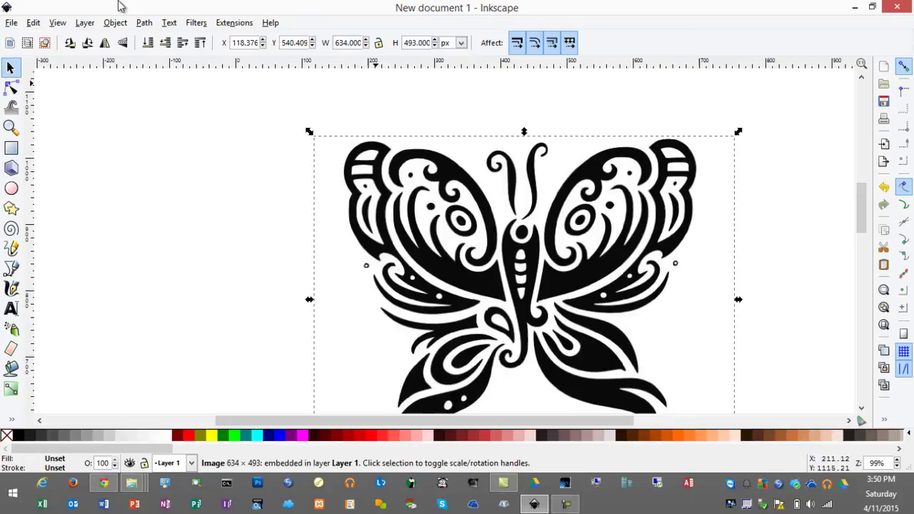
pyautogui.click(12, 23)
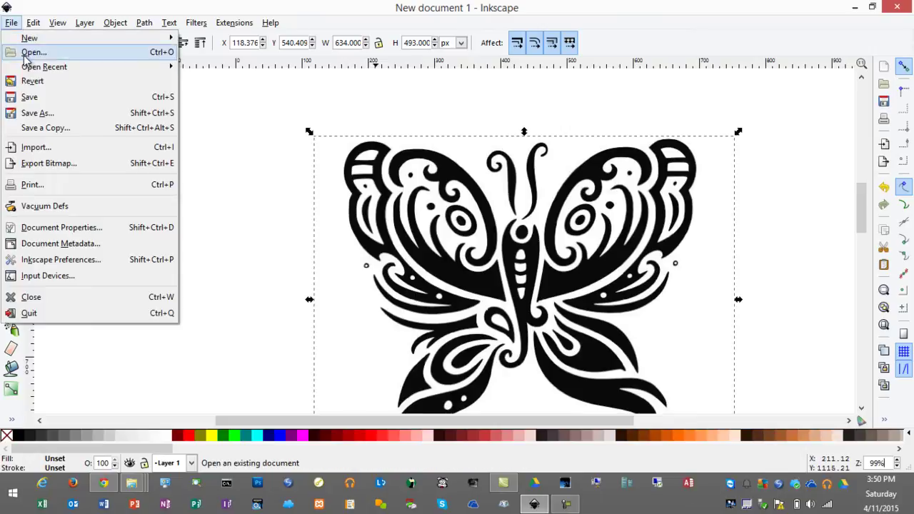
pyautogui.click(612, 198)
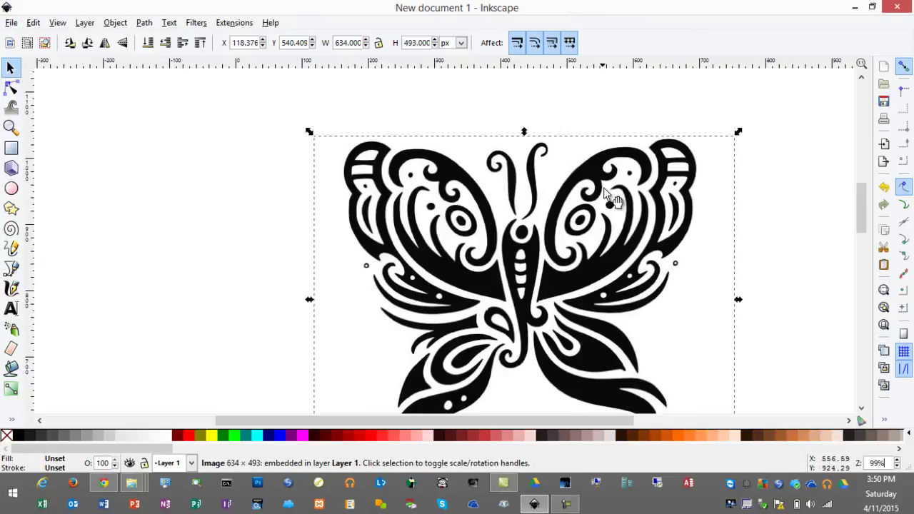
# Step: Trace the butterfly bitmap with Trace Bitmap in Colors mode using 2 scans
pyautogui.moveTo(599, 287); pyautogui.dragTo(517, 247)
pyautogui.press('-')
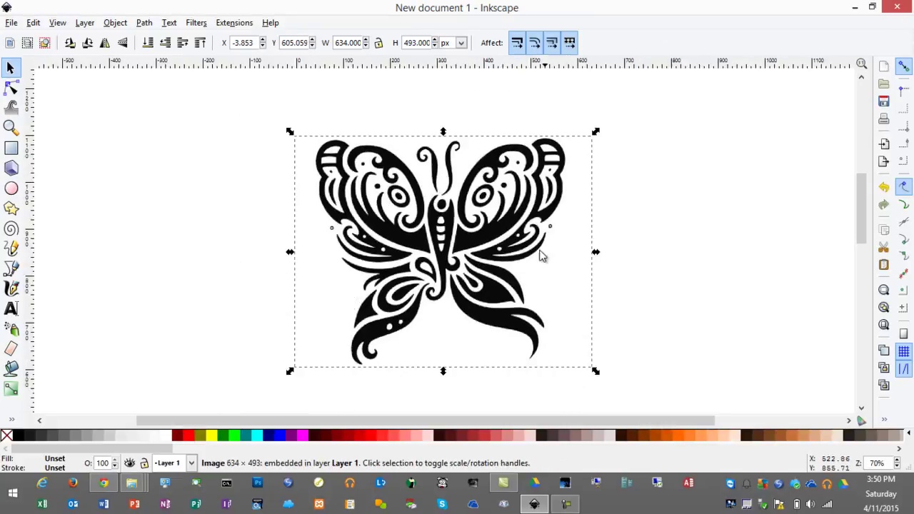
pyautogui.click(143, 22)
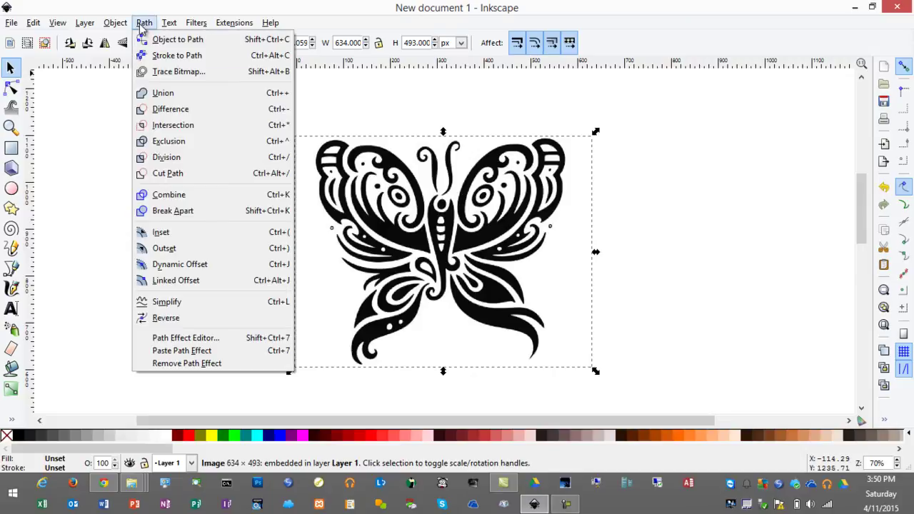
pyautogui.click(173, 73)
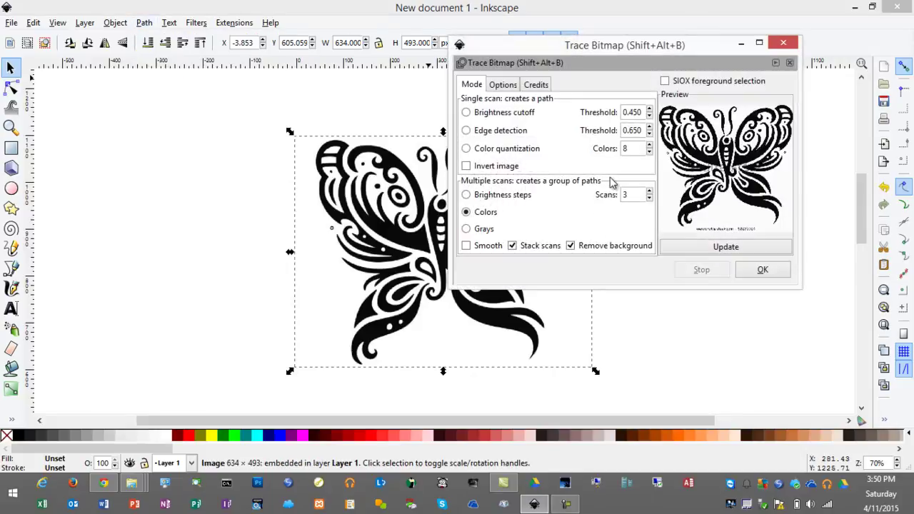
pyautogui.moveTo(627, 47); pyautogui.dragTo(705, 32)
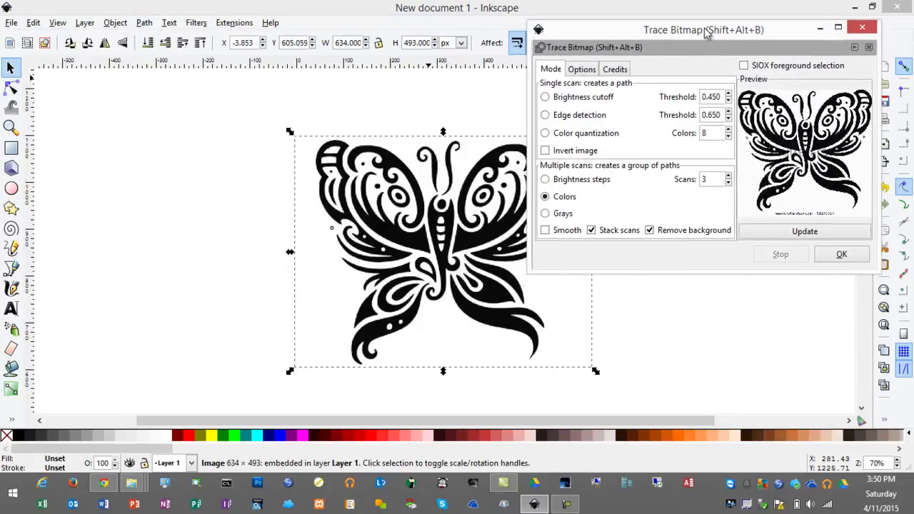
pyautogui.click(560, 202)
pyautogui.click(727, 182)
pyautogui.click(800, 232)
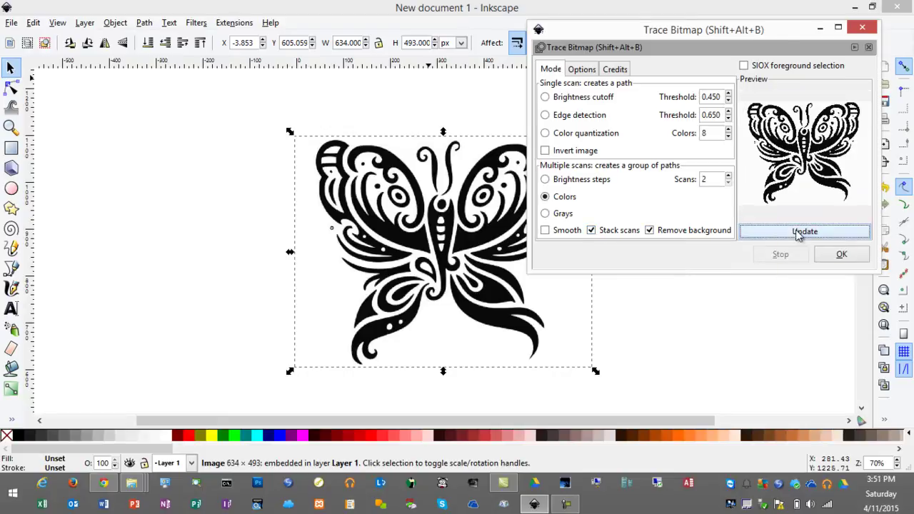
pyautogui.click(841, 255)
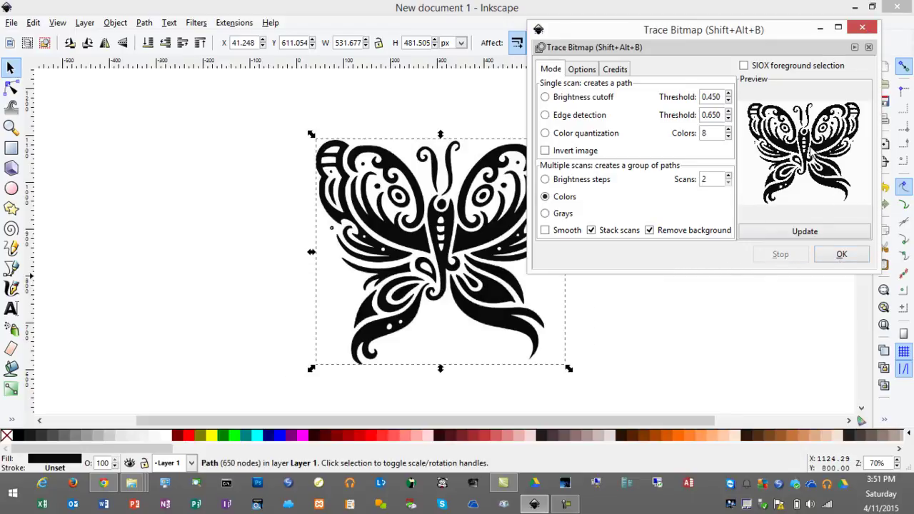
# Step: Delete the original butterfly bitmap and move the traced path back to the centre
pyautogui.click(861, 28)
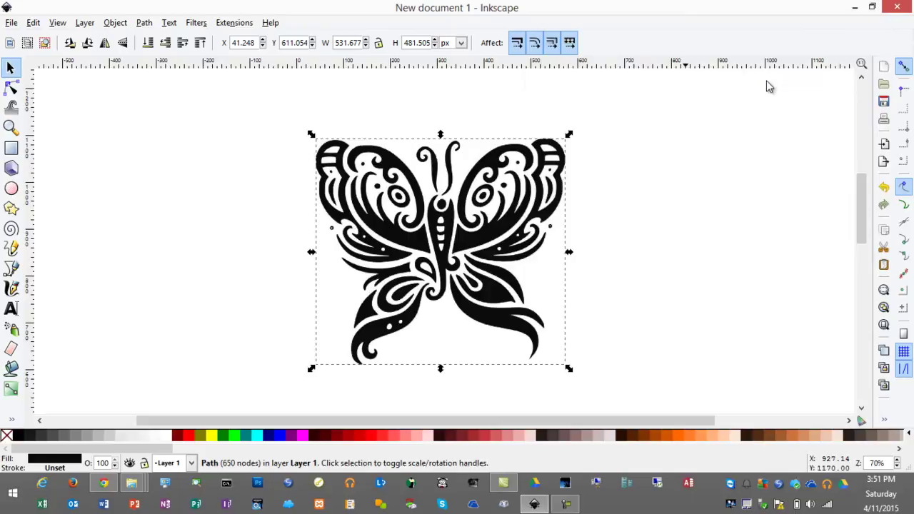
pyautogui.moveTo(482, 246); pyautogui.dragTo(220, 251)
pyautogui.click(460, 250)
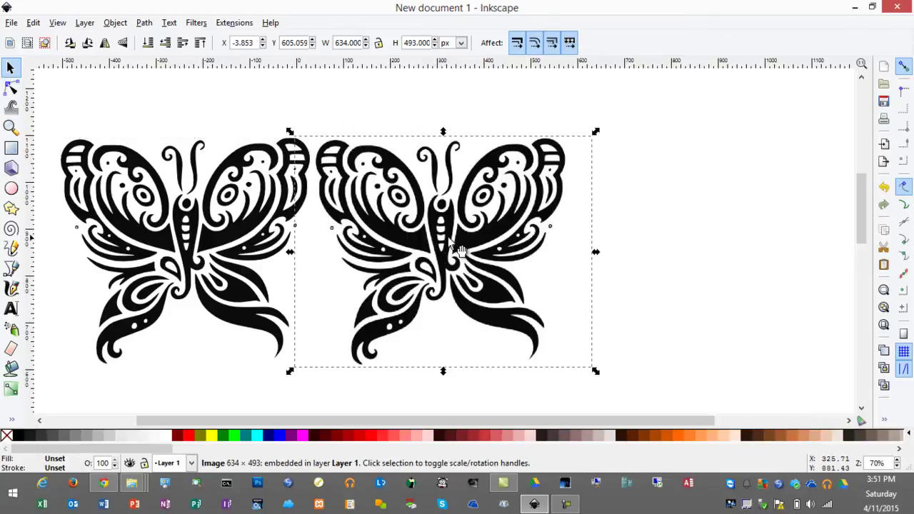
pyautogui.press('Delete')
pyautogui.moveTo(256, 249); pyautogui.dragTo(501, 228)
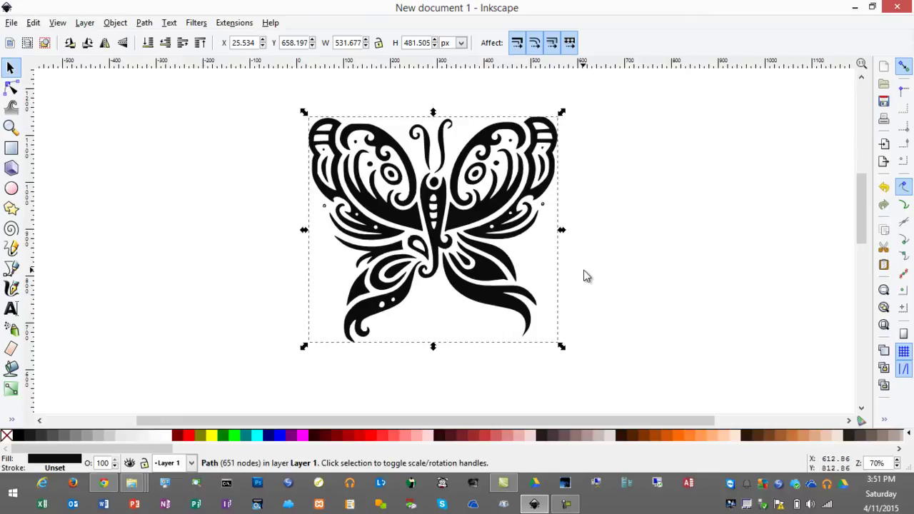
pyautogui.click(661, 243)
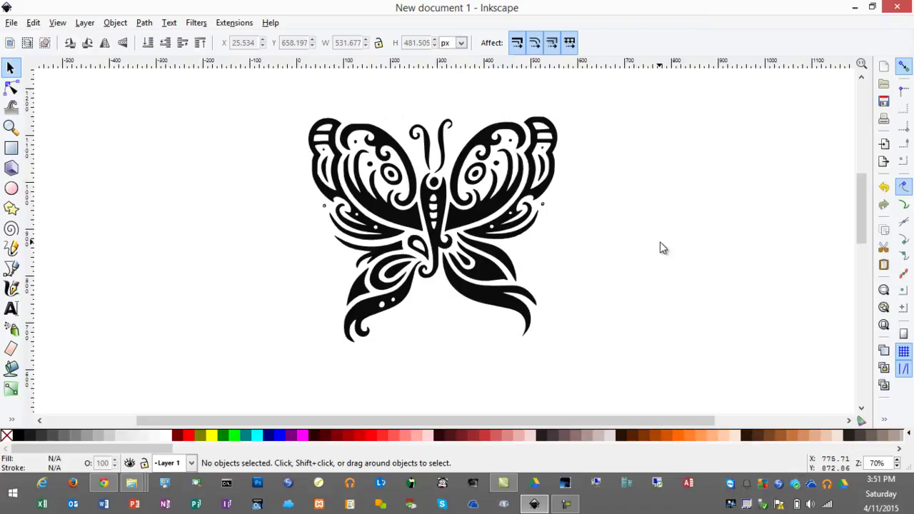
# Step: With the Node tool, delete the right half of the traced butterfly, keeping the left wing
pyautogui.click(477, 214)
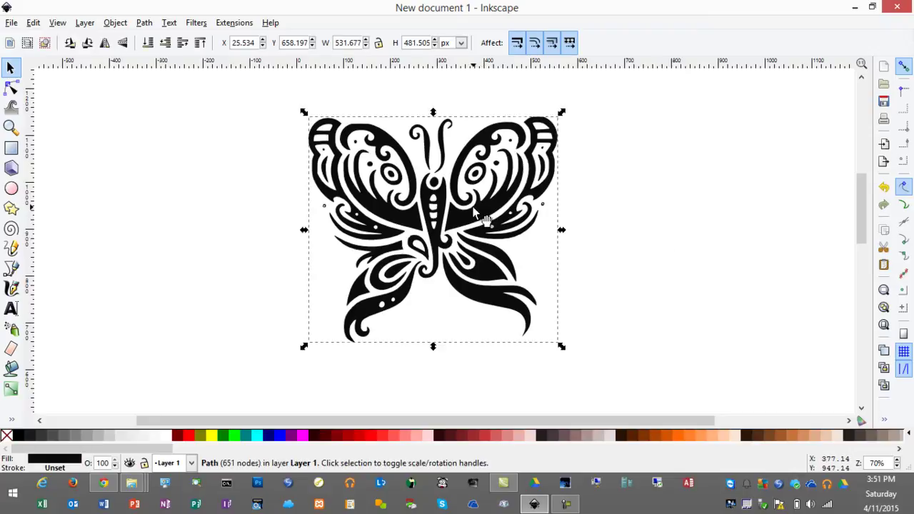
pyautogui.click(10, 90)
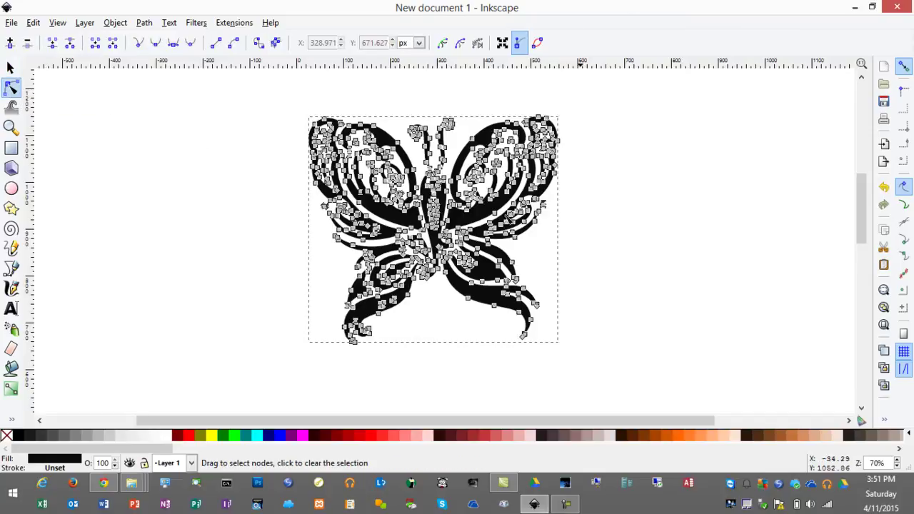
pyautogui.moveTo(638, 366); pyautogui.dragTo(440, 90)
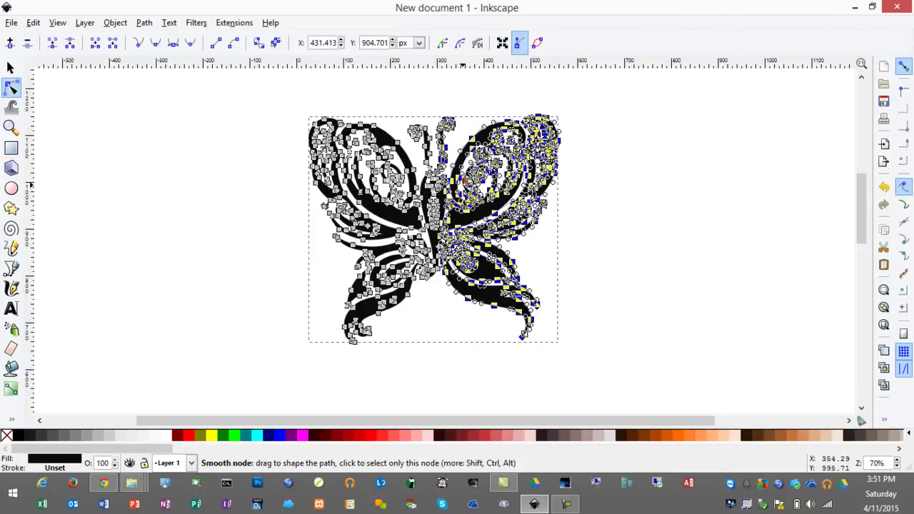
pyautogui.press('Delete')
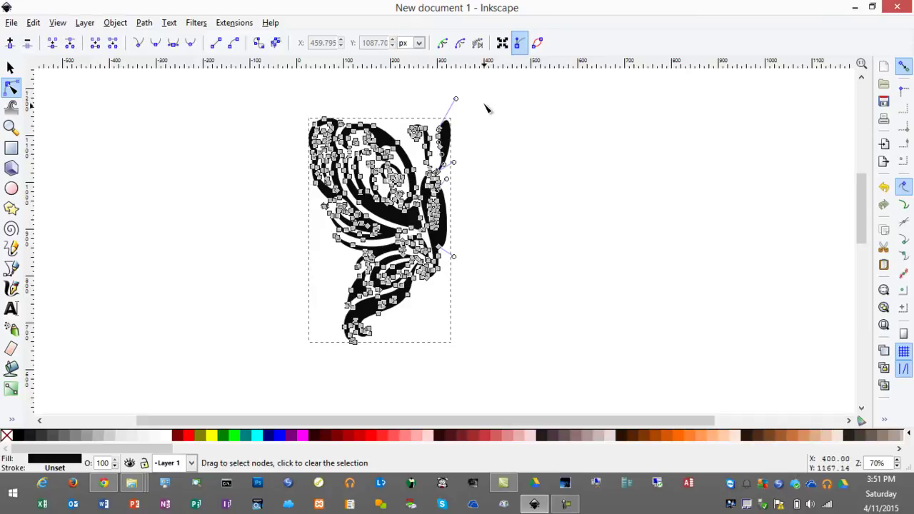
pyautogui.keyDown('ctrl'); pyautogui.scroll(2, 462, 214); pyautogui.keyUp('ctrl')
pyautogui.scroll(3, 463, 215)
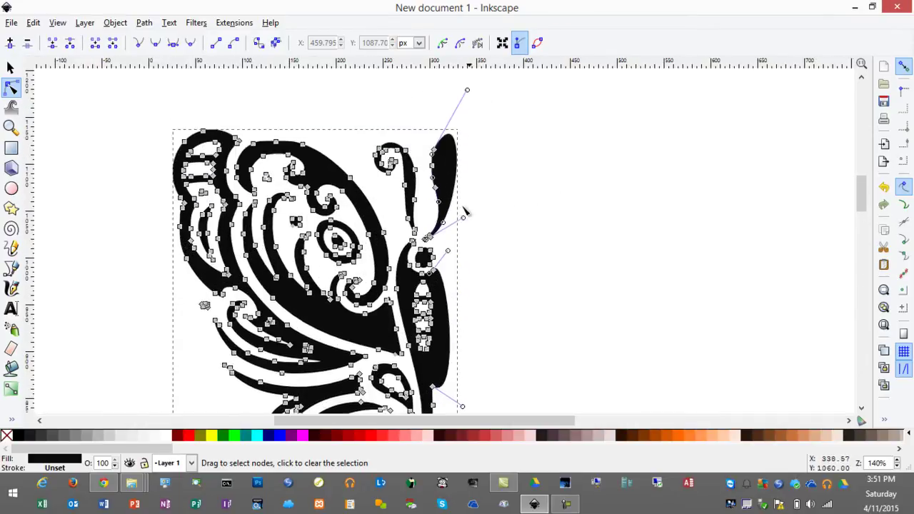
# Step: Remove the leftover right-side nodes, a small detached shape and stray top-right nodes
pyautogui.moveTo(504, 85); pyautogui.dragTo(441, 241)
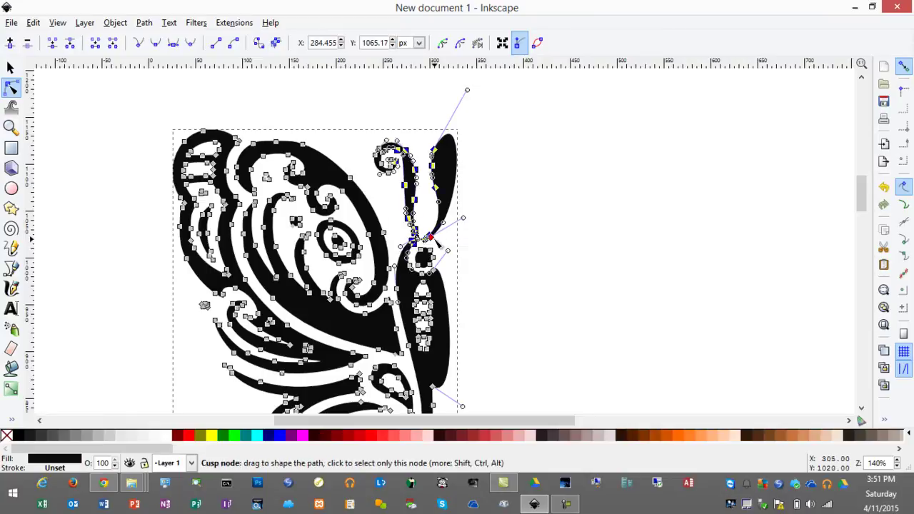
pyautogui.press('Delete')
pyautogui.moveTo(365, 143); pyautogui.dragTo(413, 189)
pyautogui.press('Delete')
pyautogui.scroll(-2, 478, 215)
pyautogui.scroll(-1, 471, 178)
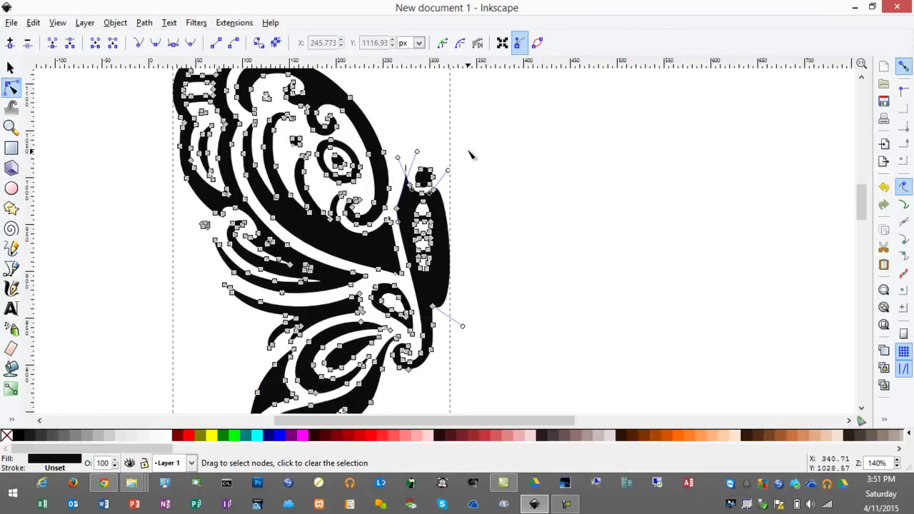
pyautogui.moveTo(469, 150); pyautogui.dragTo(399, 233)
pyautogui.press('Delete')
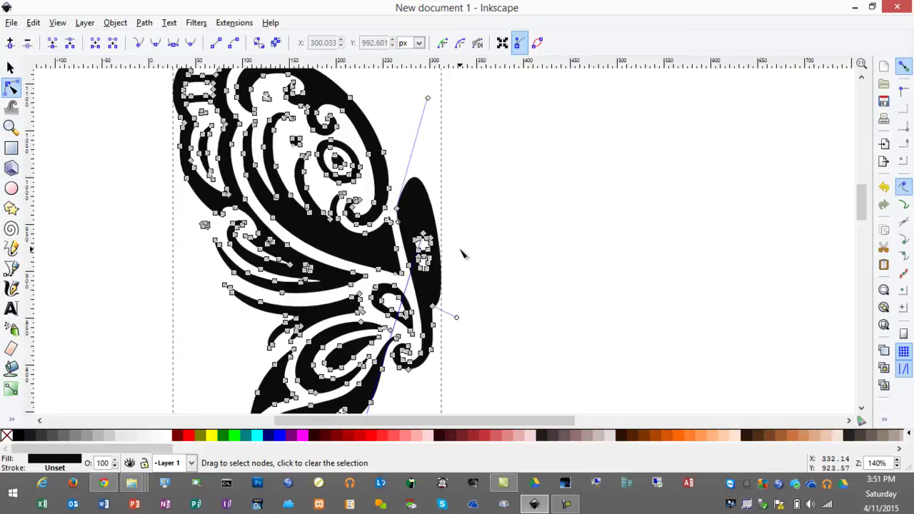
# Step: Delete the lobe and spike nodes so the wing edge ends in a neat point
pyautogui.moveTo(461, 250); pyautogui.dragTo(418, 224)
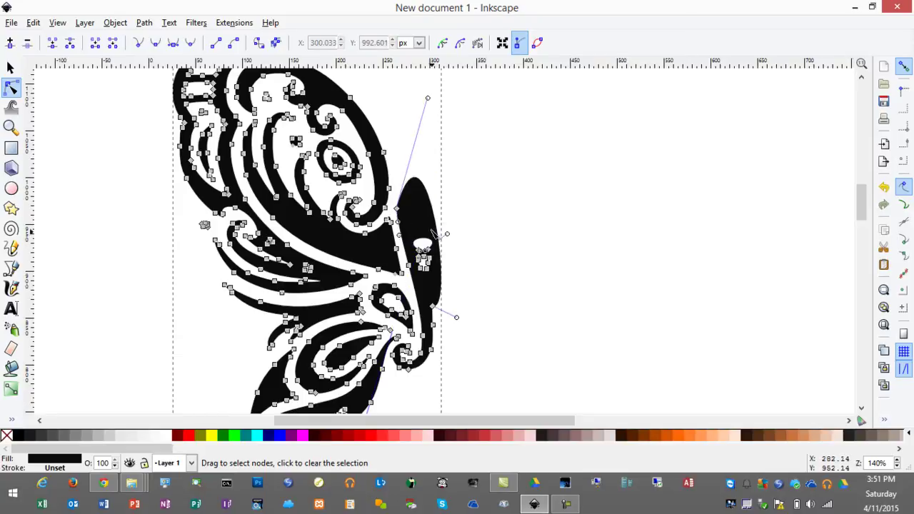
pyautogui.press('Delete')
pyautogui.moveTo(437, 166); pyautogui.dragTo(410, 279)
pyautogui.press('Delete')
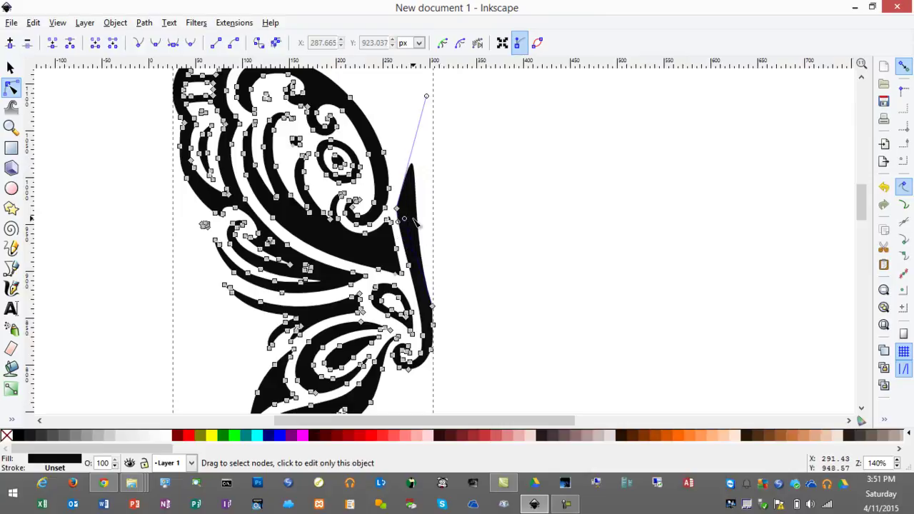
pyautogui.click(402, 213)
pyautogui.press('Delete')
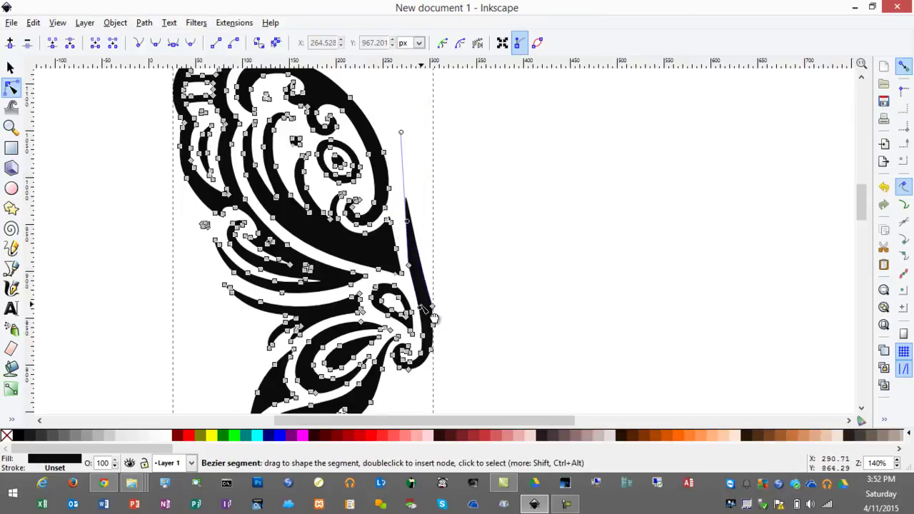
pyautogui.moveTo(462, 214); pyautogui.dragTo(414, 289)
pyautogui.press('Delete')
# Step: Zoom into the upper wing and delete the small eye dot and a neighbouring speck
pyautogui.click(443, 257)
pyautogui.scroll(-2, 443, 257)
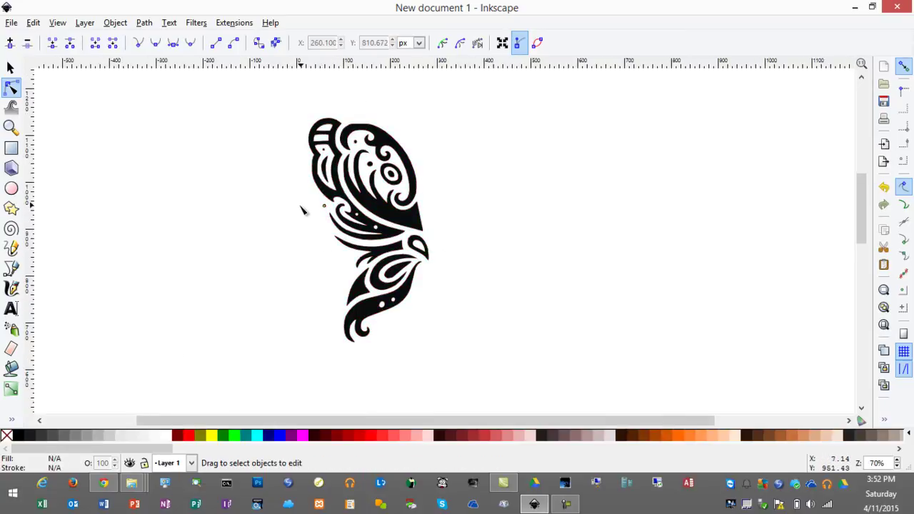
pyautogui.scroll(3, 303, 193)
pyautogui.scroll(-2, 227, 181)
pyautogui.scroll(2, 220, 194)
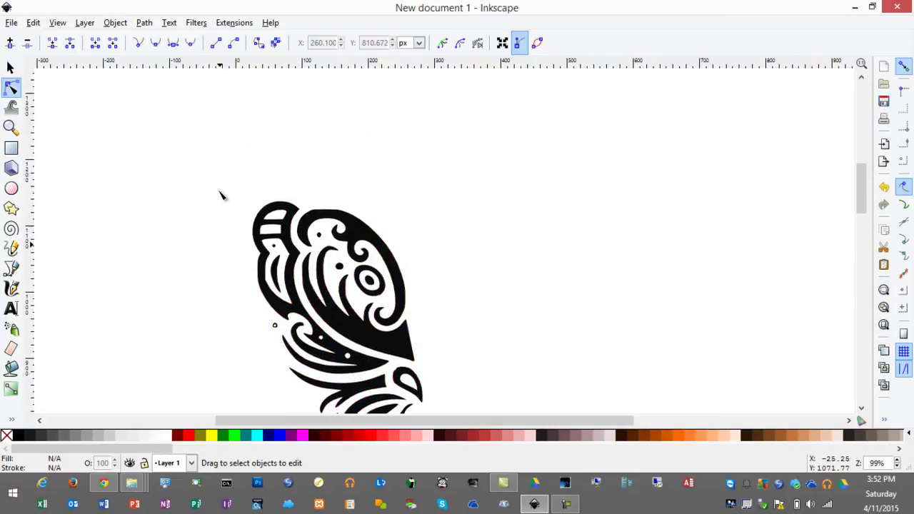
pyautogui.press('+')
pyautogui.press('+')
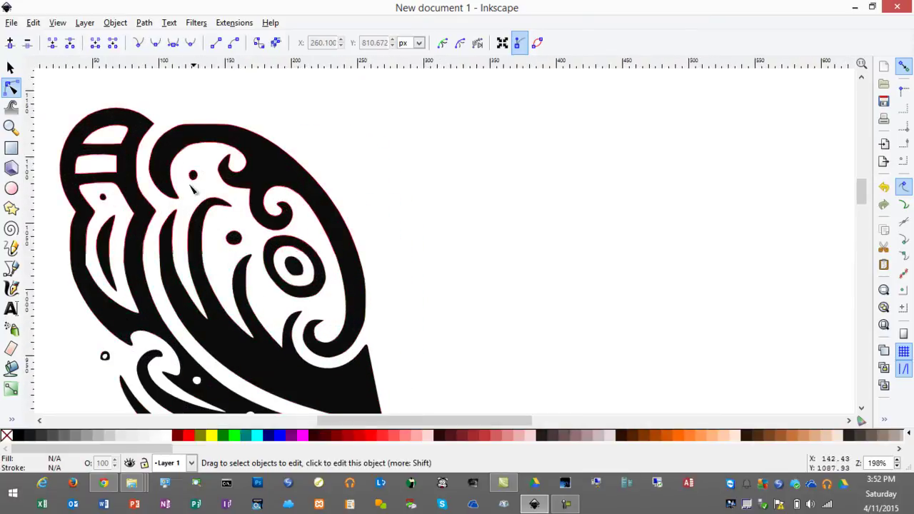
pyautogui.click(205, 191)
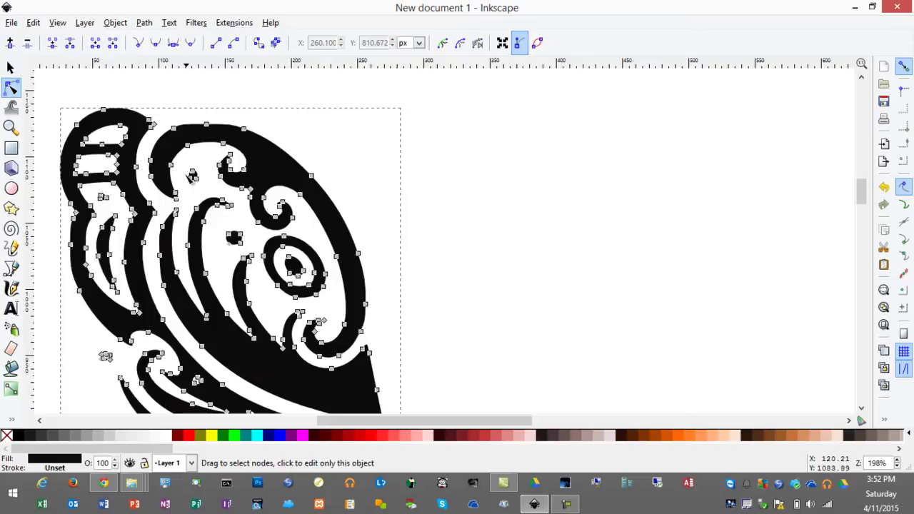
pyautogui.moveTo(178, 165); pyautogui.dragTo(214, 199)
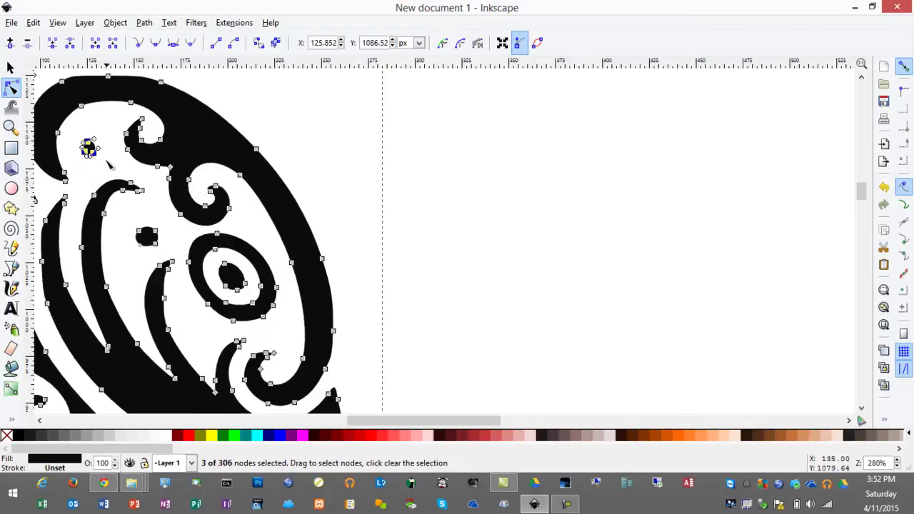
pyautogui.press('Delete')
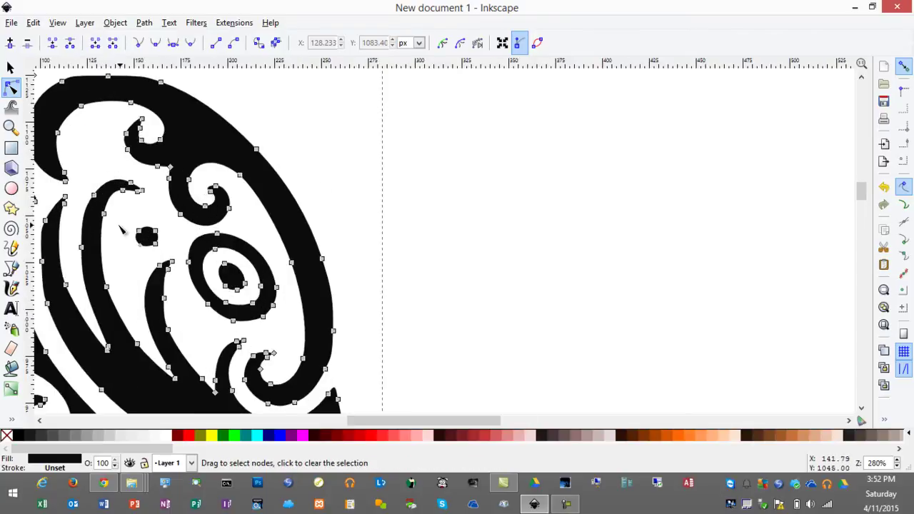
pyautogui.moveTo(120, 228); pyautogui.dragTo(182, 262)
pyautogui.press('Delete')
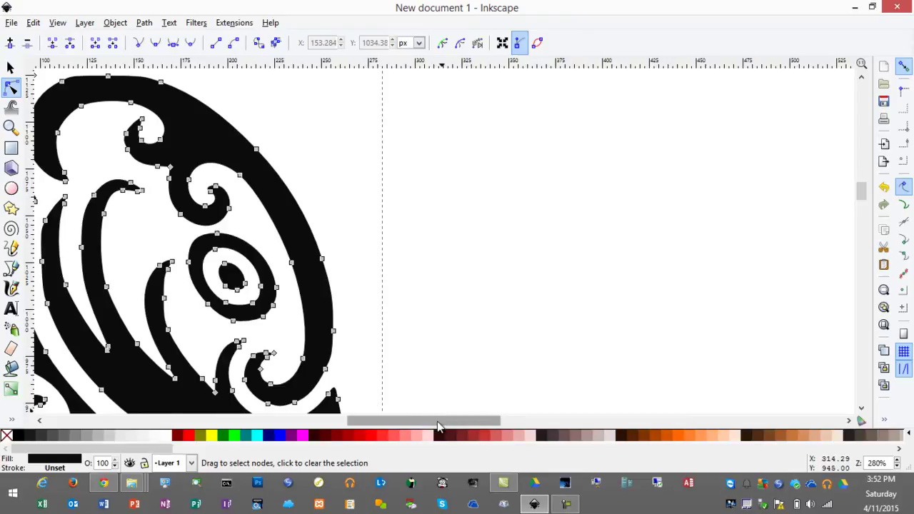
# Step: Delete two more small dots inside the wing
pyautogui.moveTo(437, 421); pyautogui.dragTo(367, 421)
pyautogui.moveTo(323, 165); pyautogui.dragTo(352, 190)
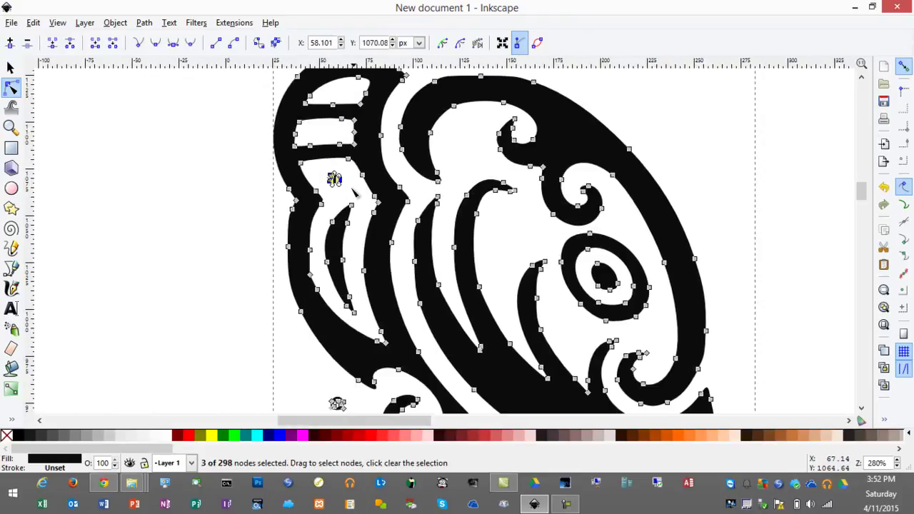
pyautogui.scroll(-4, 351, 190)
pyautogui.moveTo(319, 279); pyautogui.dragTo(352, 336)
pyautogui.press('Delete')
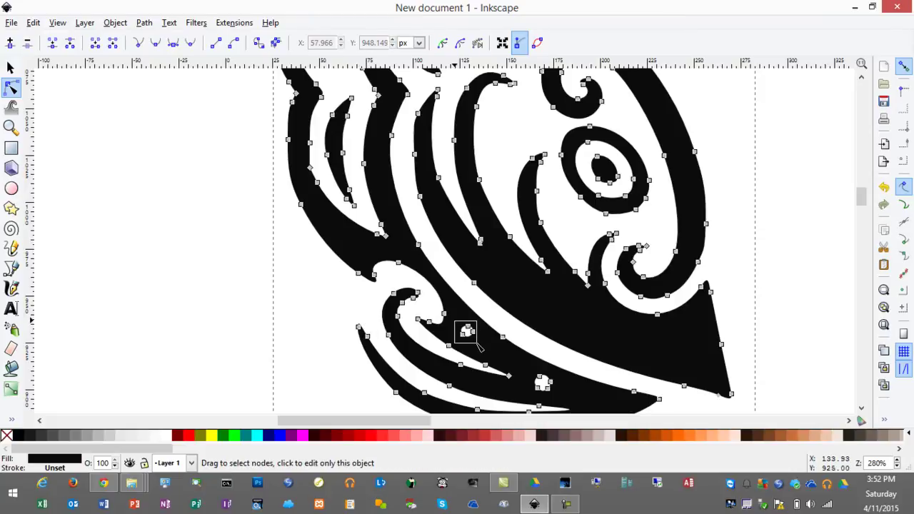
pyautogui.moveTo(478, 345); pyautogui.dragTo(479, 345)
pyautogui.press('Delete')
# Step: Delete the remaining small white dots in the lower wing and zoom back out
pyautogui.scroll(-4, 524, 261)
pyautogui.moveTo(524, 261); pyautogui.dragTo(565, 295)
pyautogui.press('Delete')
pyautogui.scroll(-11, 571, 296)
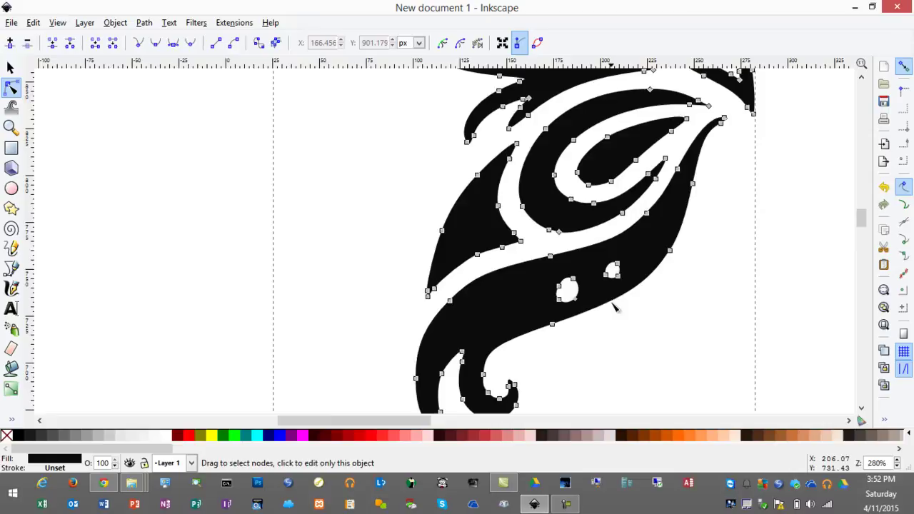
pyautogui.moveTo(597, 257); pyautogui.dragTo(642, 293)
pyautogui.press('Delete')
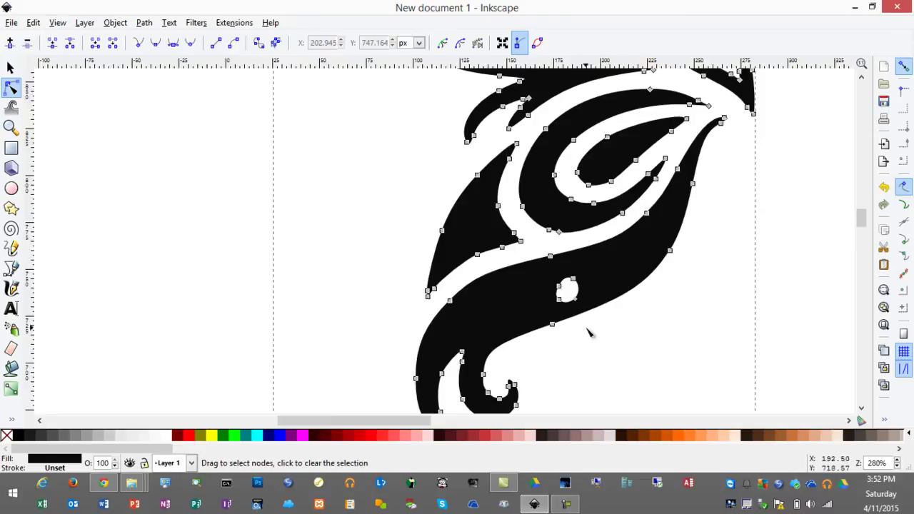
pyautogui.press('-')
pyautogui.press('-')
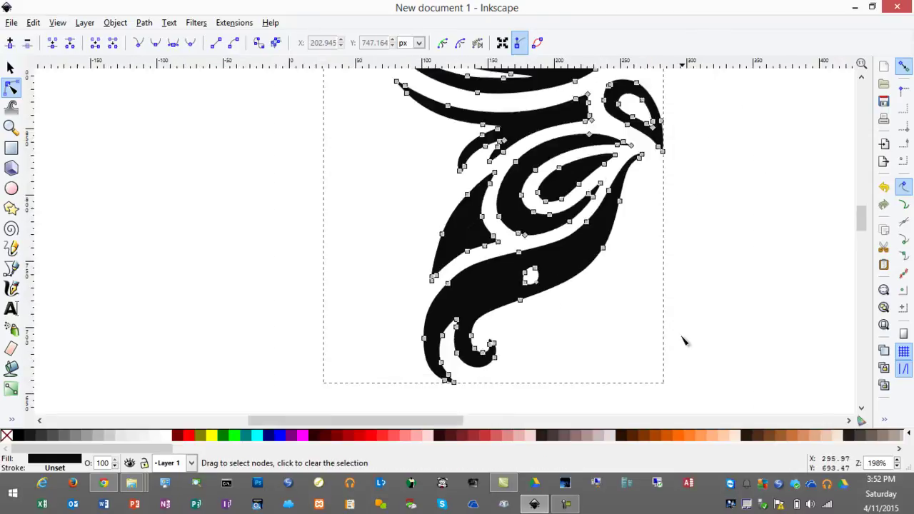
pyautogui.hscroll(2, 532, 421)
pyautogui.press('-')
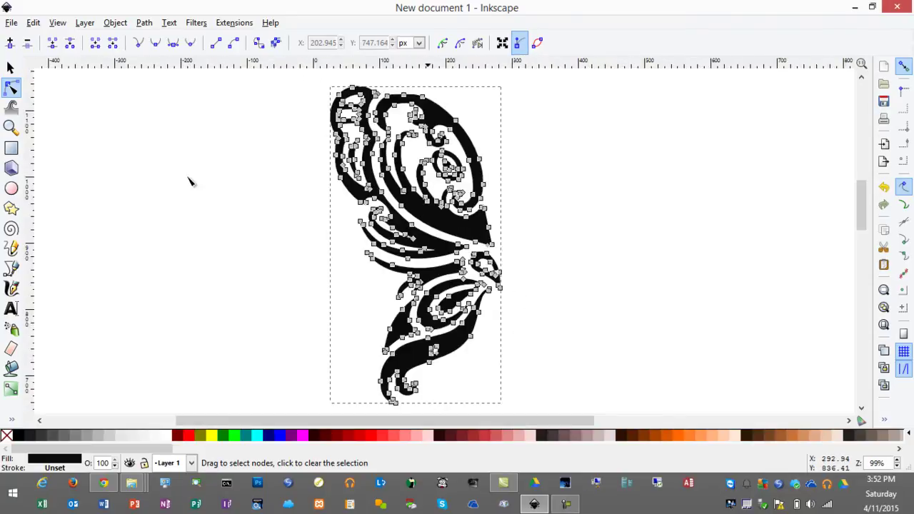
# Step: Duplicate the wing, flip the copy horizontally and shift it right to complete the butterfly
pyautogui.click(10, 68)
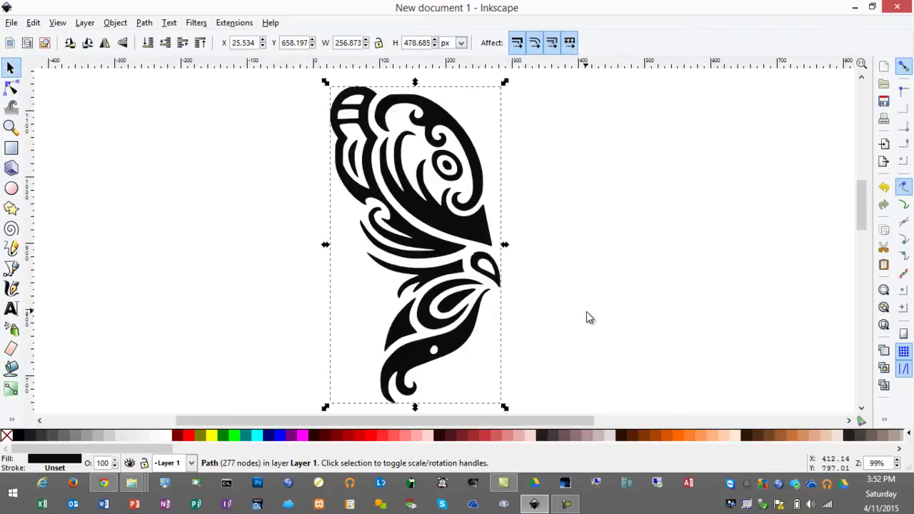
pyautogui.hscroll(2, 551, 421)
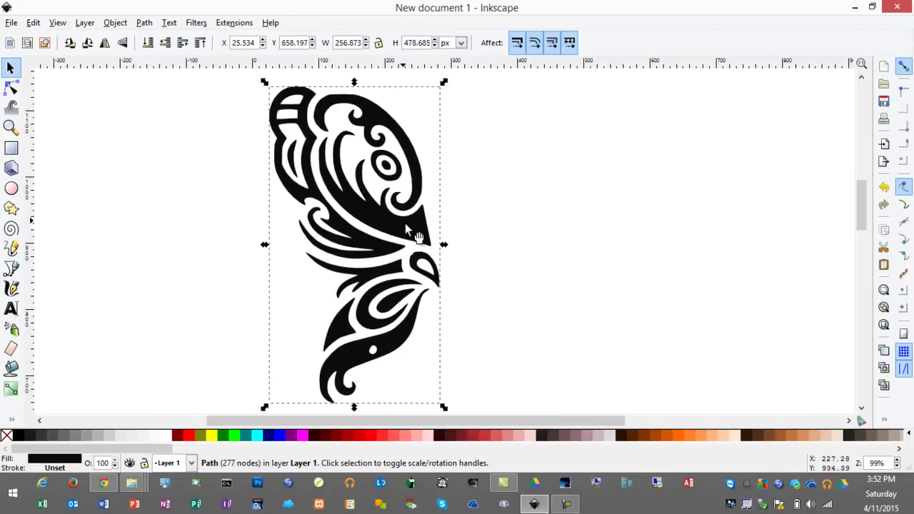
pyautogui.press('ctrl')
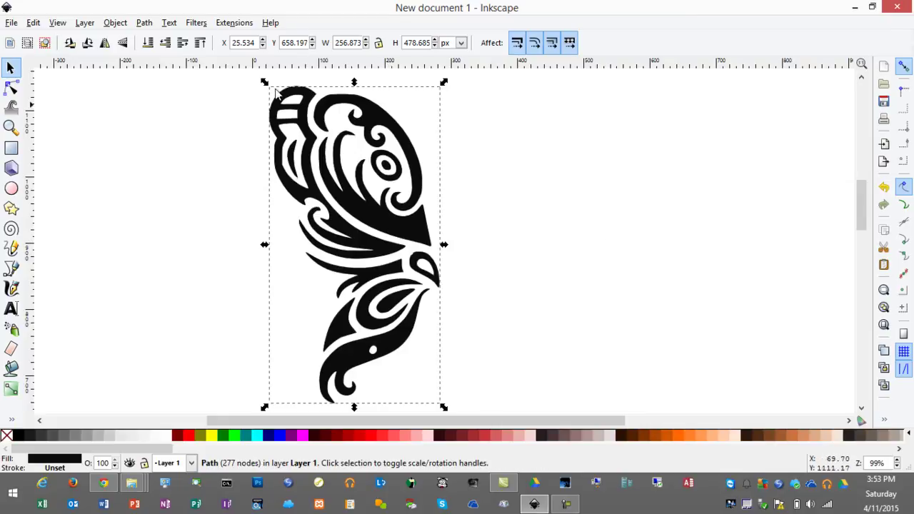
pyautogui.click(104, 45)
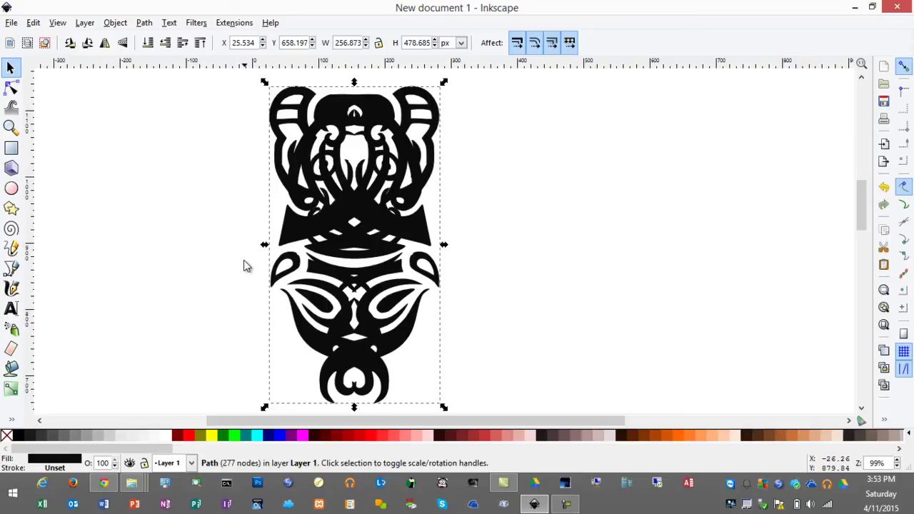
pyautogui.press('Right')
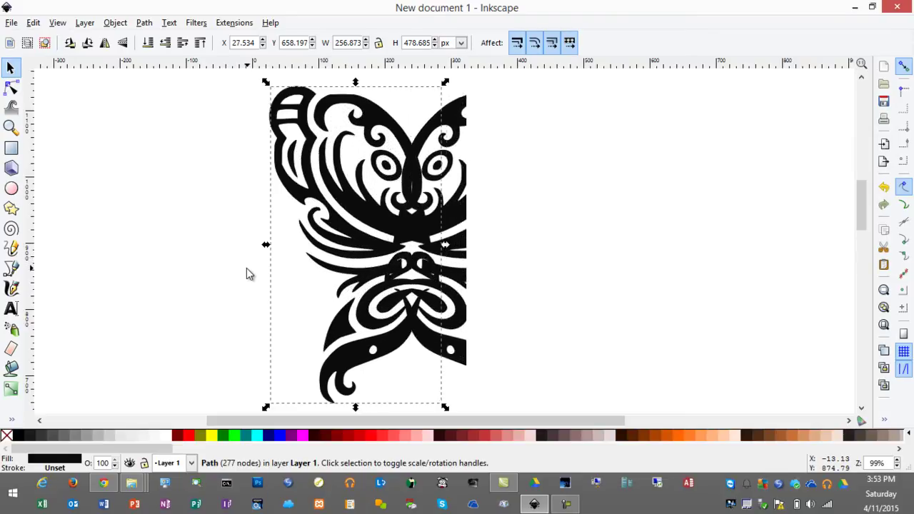
pyautogui.hotkey('shift', 'Right')
pyautogui.hotkey('shift', 'Right')
pyautogui.hotkey('shift', 'Right')
pyautogui.hotkey('shift', 'Right')
pyautogui.hotkey('shift', 'Right')
pyautogui.hotkey('shift', 'Right')
pyautogui.hotkey('shift', 'Right')
pyautogui.hotkey('shift', 'Right')
pyautogui.hotkey('shift', 'Right')
pyautogui.hotkey('shift', 'Right')
pyautogui.hotkey('shift', 'Right')
pyautogui.hotkey('shift', 'Right')
pyautogui.press('Right')
pyautogui.press('Right')
pyautogui.press('Right')
pyautogui.press('Right')
pyautogui.press('Right')
pyautogui.press('Right')
pyautogui.press('Right')
pyautogui.press('Right')
pyautogui.press('Right')
pyautogui.press('Right')
pyautogui.press('Right')
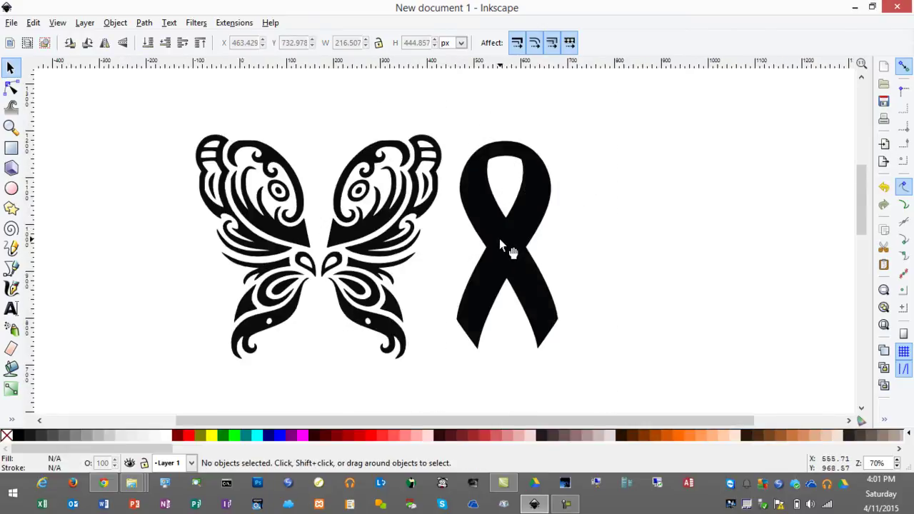
# Step: Add a red-filled Linked Offset around the black ribbon, extended slightly beyond its edge
pyautogui.moveTo(499, 241); pyautogui.dragTo(309, 242)
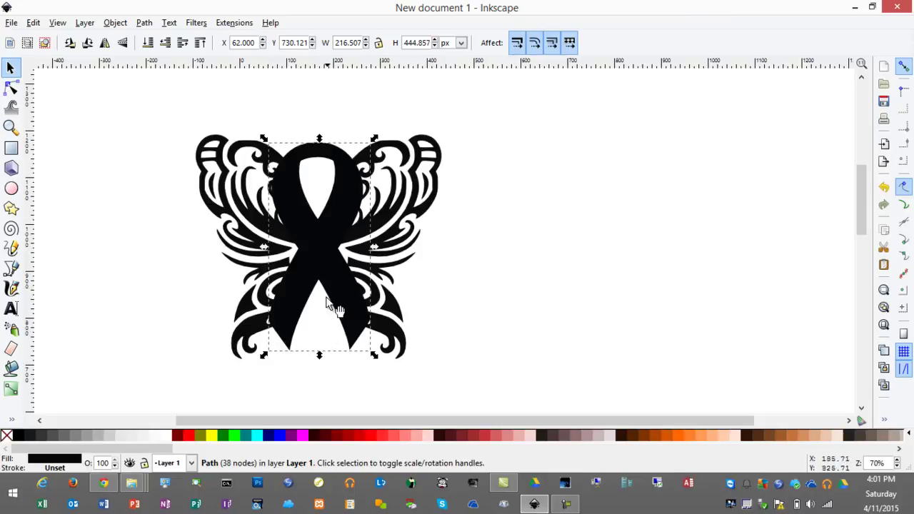
pyautogui.moveTo(294, 271); pyautogui.dragTo(510, 256)
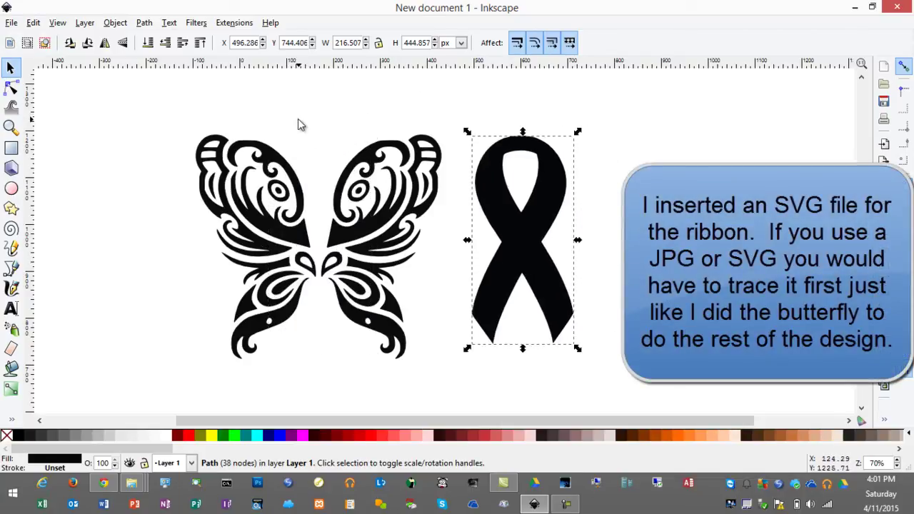
pyautogui.click(143, 22)
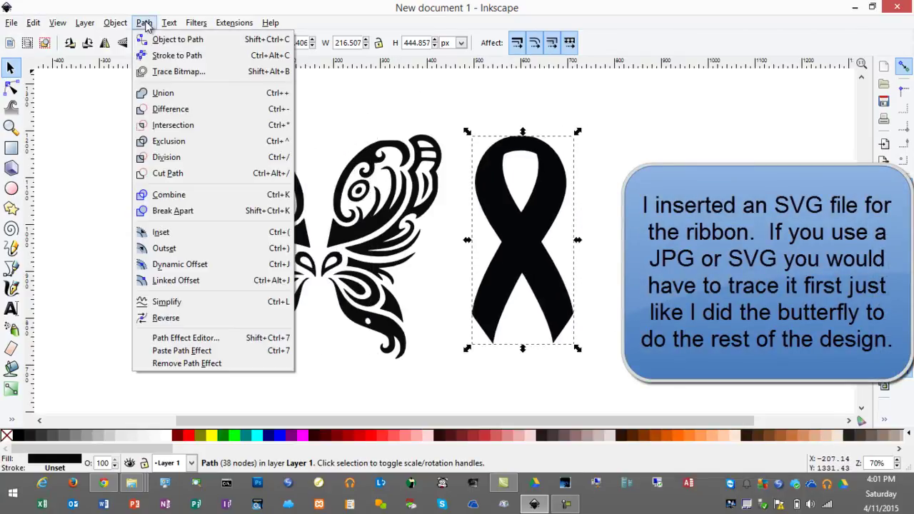
pyautogui.click(176, 280)
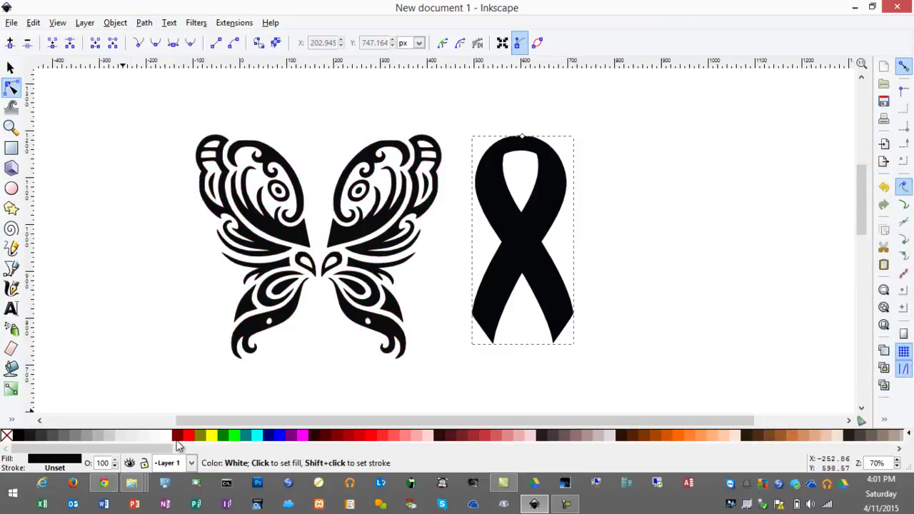
pyautogui.click(191, 438)
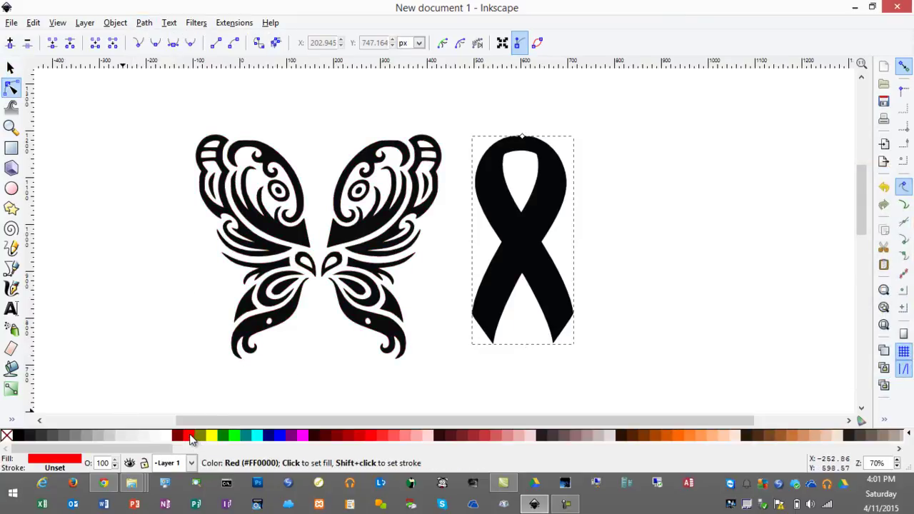
pyautogui.moveTo(520, 137); pyautogui.dragTo(524, 134)
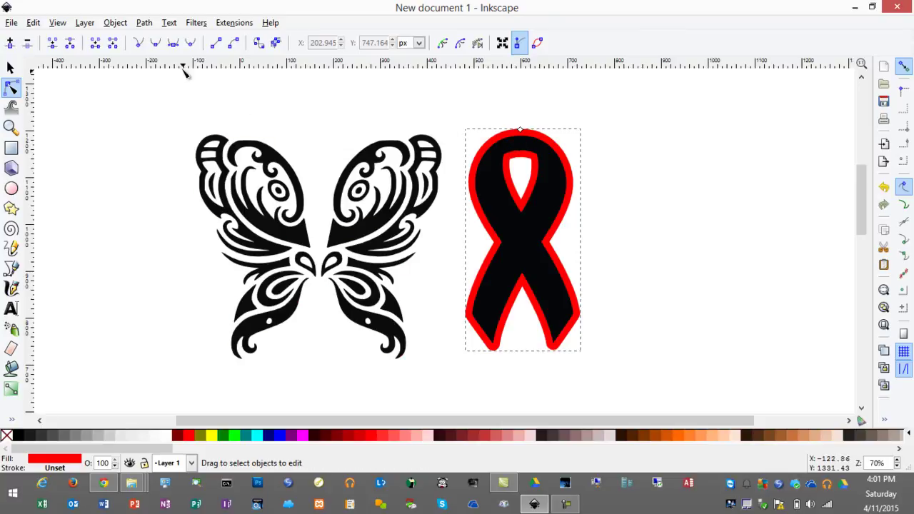
# Step: Convert the red offset with Object to Path and centre it over the butterfly's middle
pyautogui.click(144, 22)
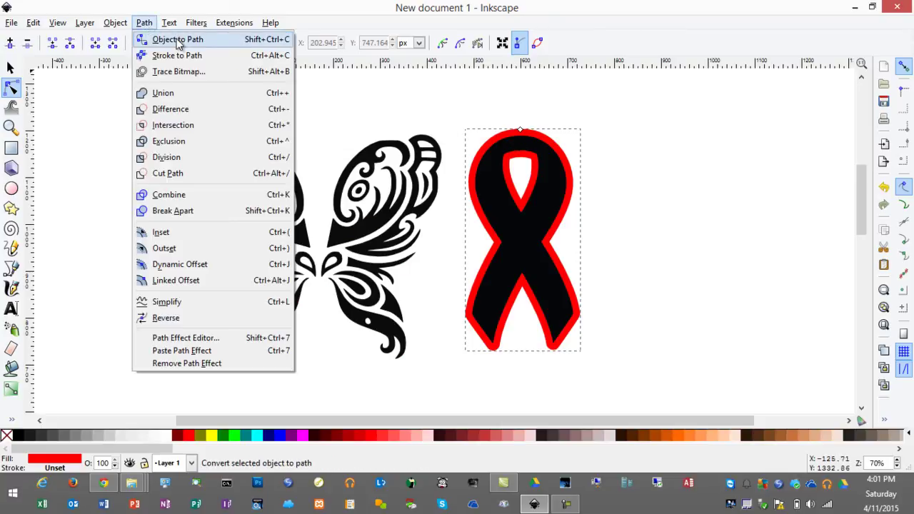
pyautogui.click(170, 39)
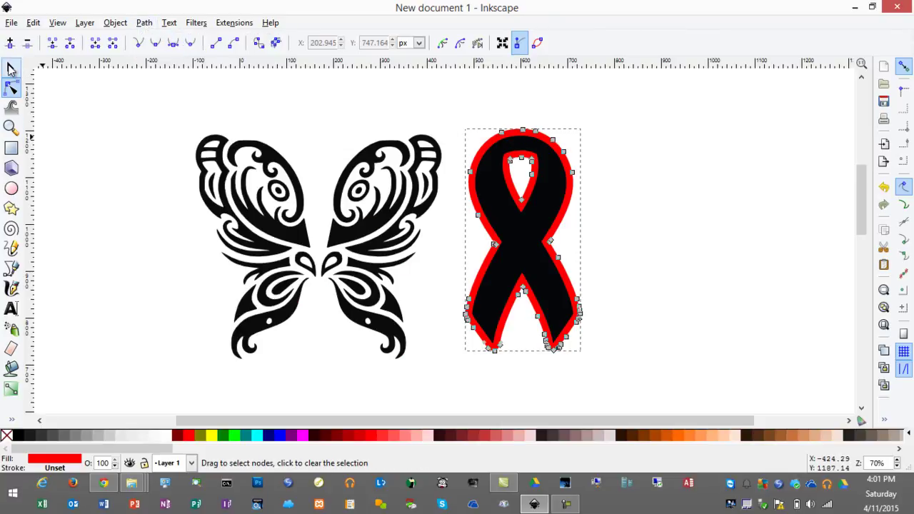
pyautogui.click(11, 68)
pyautogui.moveTo(506, 138); pyautogui.dragTo(310, 142)
pyautogui.moveTo(307, 139); pyautogui.dragTo(301, 143)
pyautogui.press('+')
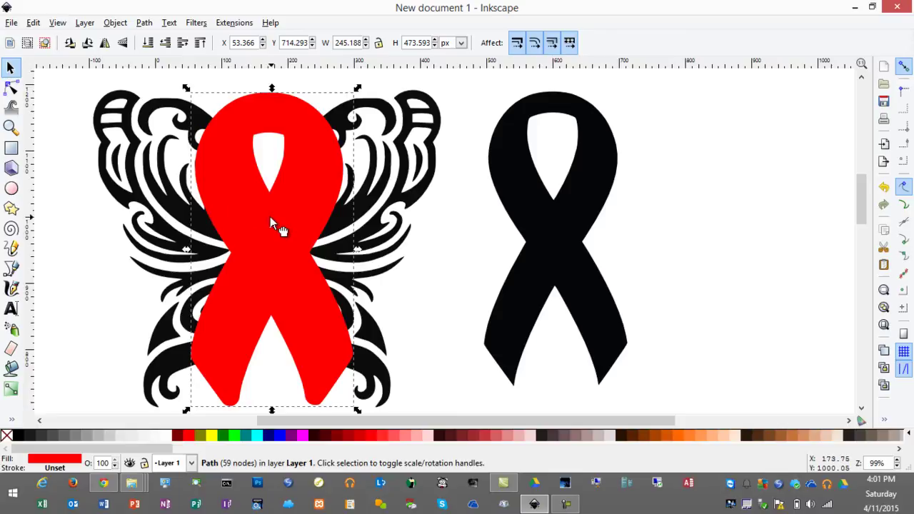
pyautogui.moveTo(269, 218); pyautogui.dragTo(266, 214)
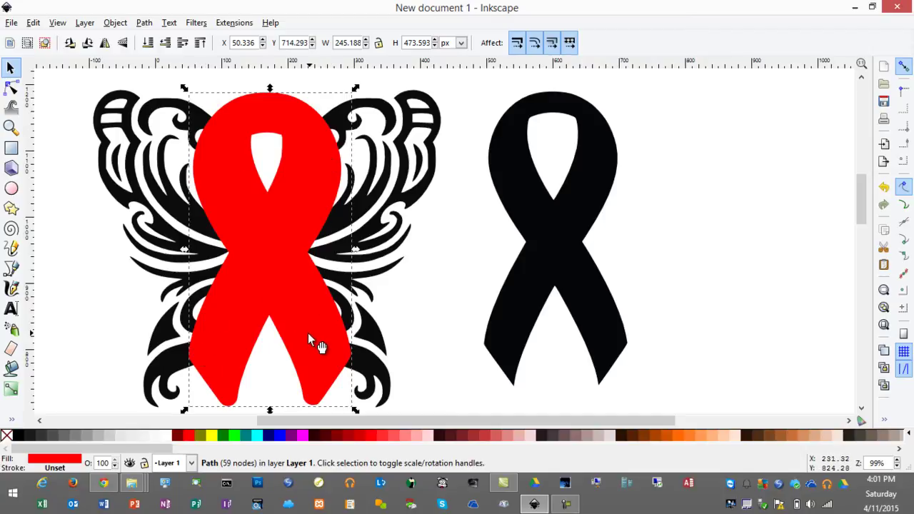
pyautogui.moveTo(311, 332); pyautogui.dragTo(312, 332)
pyautogui.click(625, 323)
pyautogui.press('-')
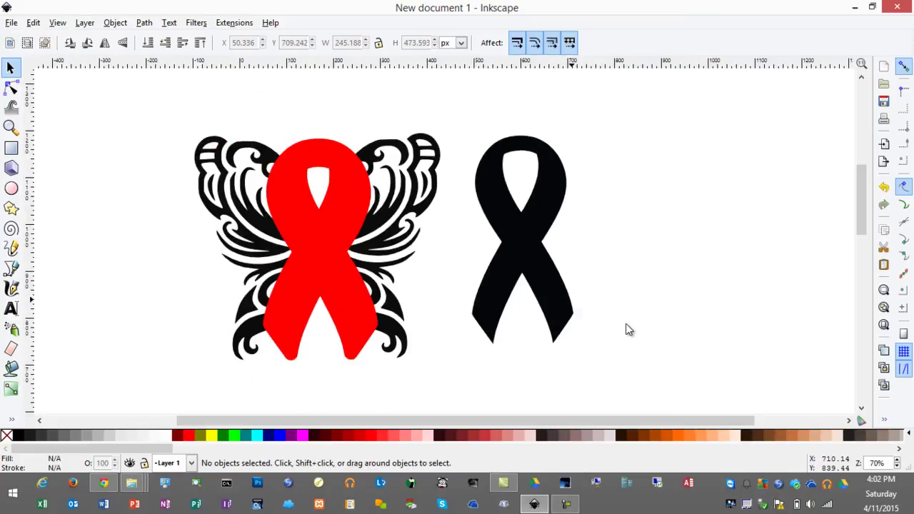
# Step: Cut the red ribbon shape out of the butterfly with Path > Difference
pyautogui.moveTo(139, 90); pyautogui.dragTo(477, 400)
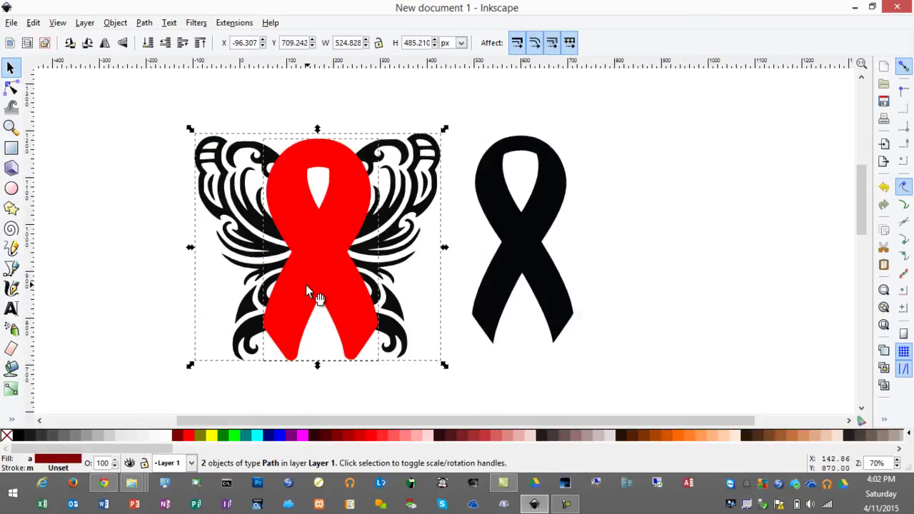
pyautogui.click(144, 23)
pyautogui.click(172, 113)
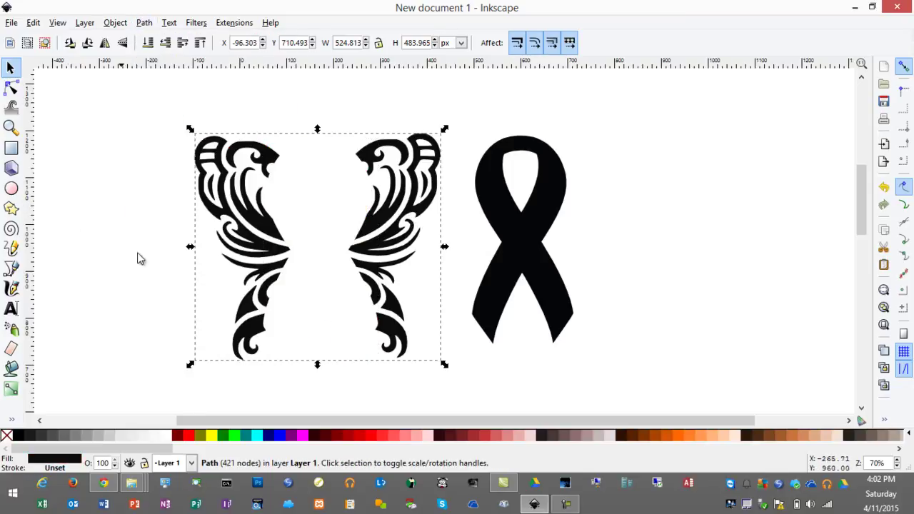
# Step: Place the black ribbon in the cut-out and group it with the butterfly
pyautogui.moveTo(522, 229); pyautogui.dragTo(320, 236)
pyautogui.click(370, 345)
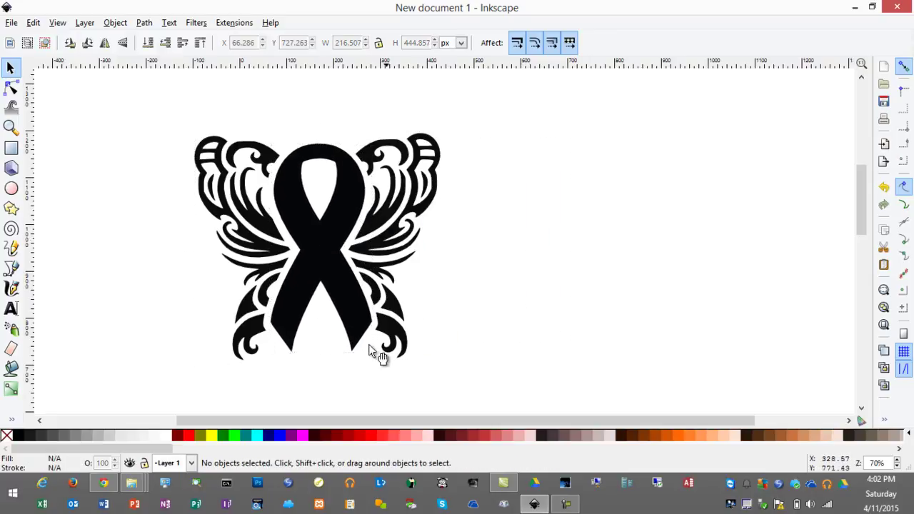
pyautogui.moveTo(124, 114); pyautogui.dragTo(581, 404)
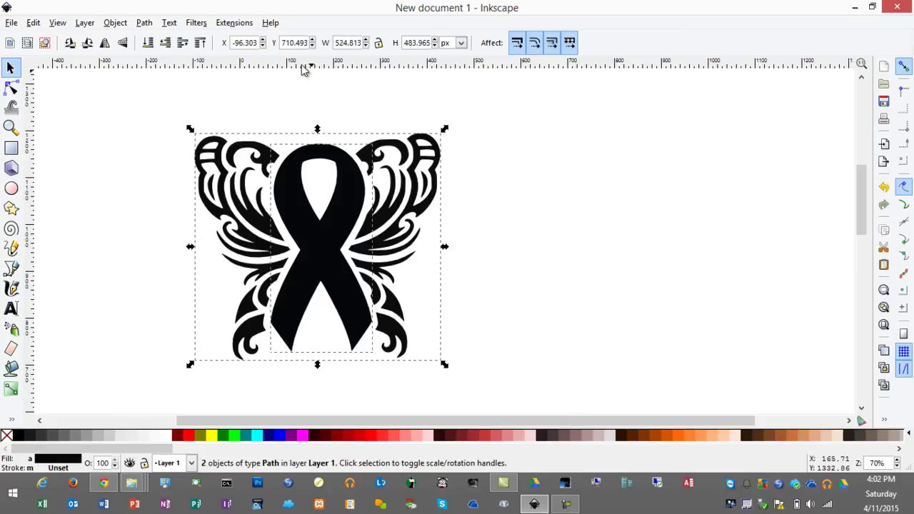
pyautogui.click(119, 23)
pyautogui.click(147, 77)
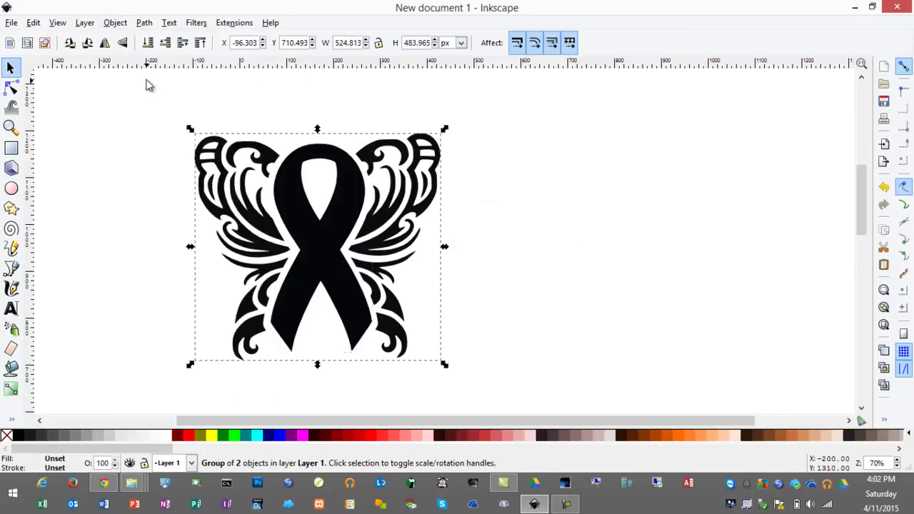
# Step: Save the drawing as Plain SVG named 'butterfly and ribbon'
pyautogui.click(9, 23)
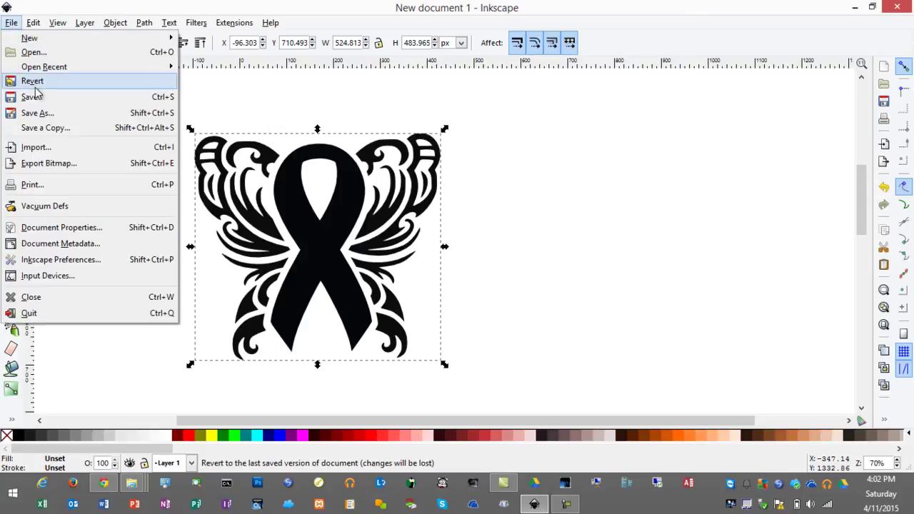
pyautogui.click(43, 114)
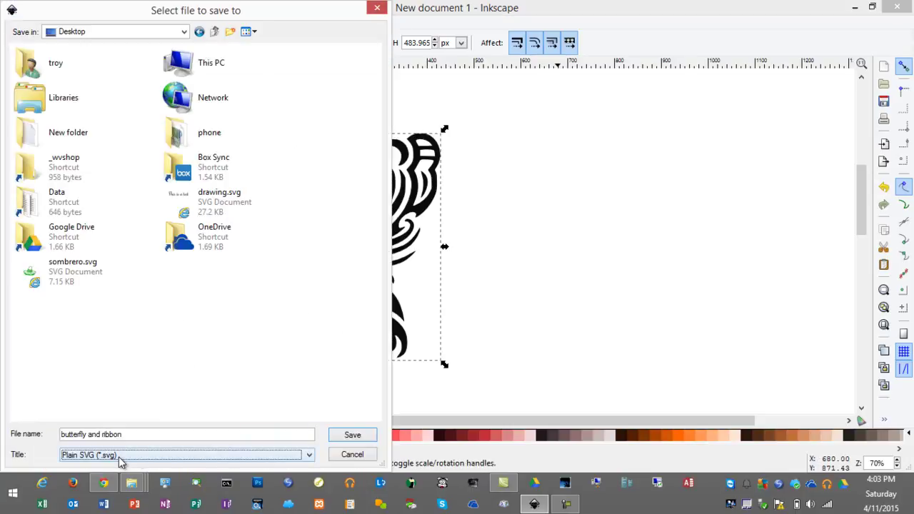
pyautogui.click(353, 434)
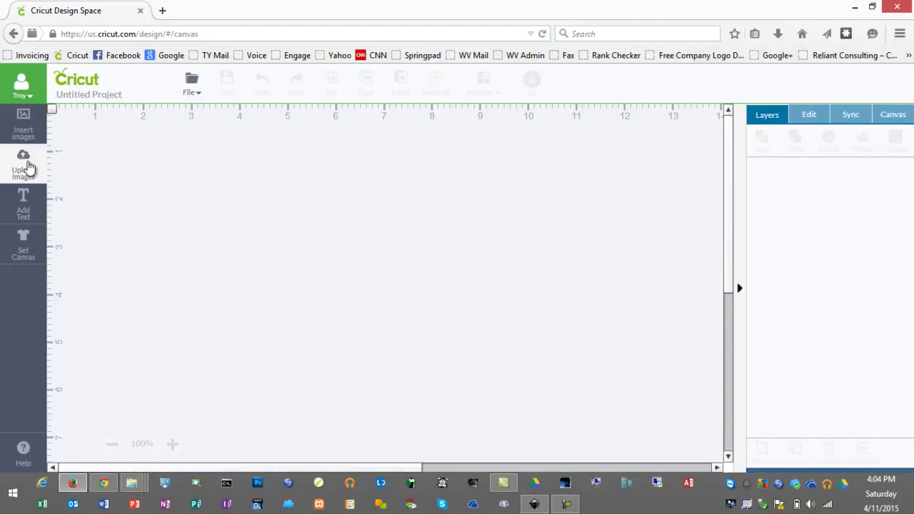
# Step: Upload butterfly and ribbon.svg to Cricut Design Space as a vector image and save it
pyautogui.click(27, 166)
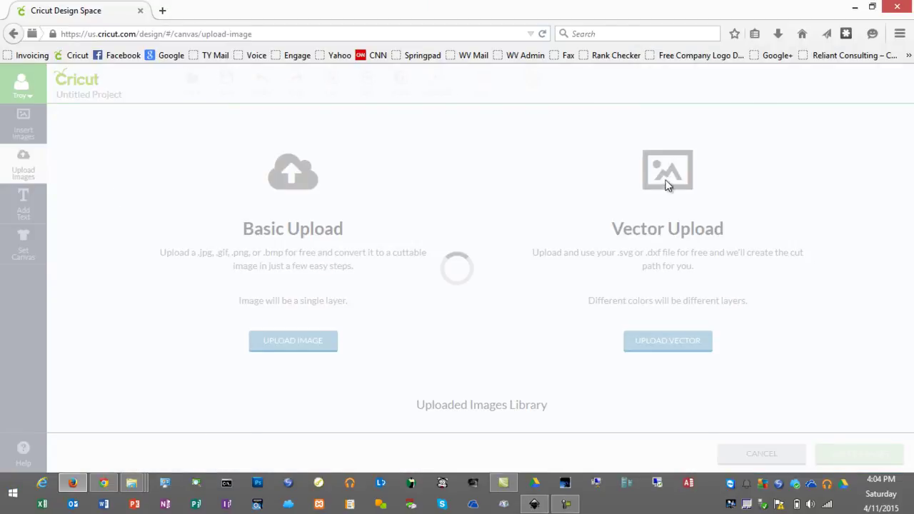
pyautogui.click(667, 348)
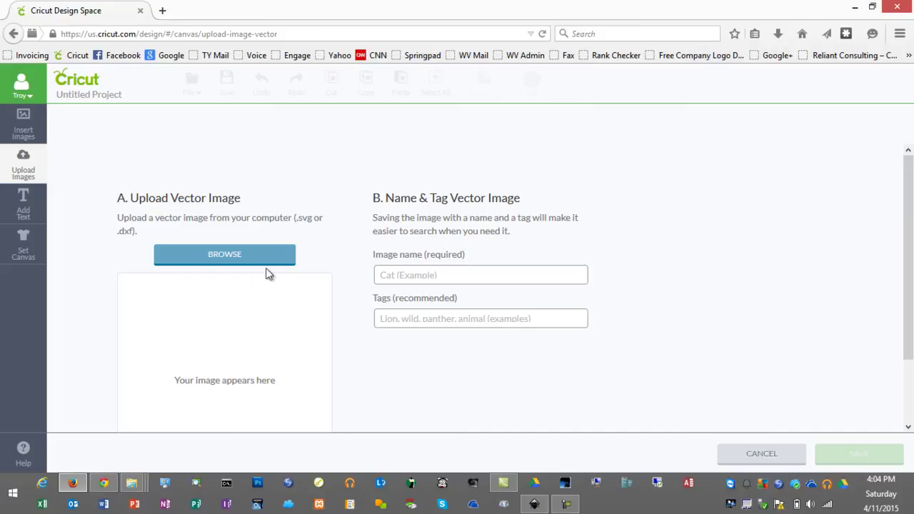
pyautogui.click(212, 257)
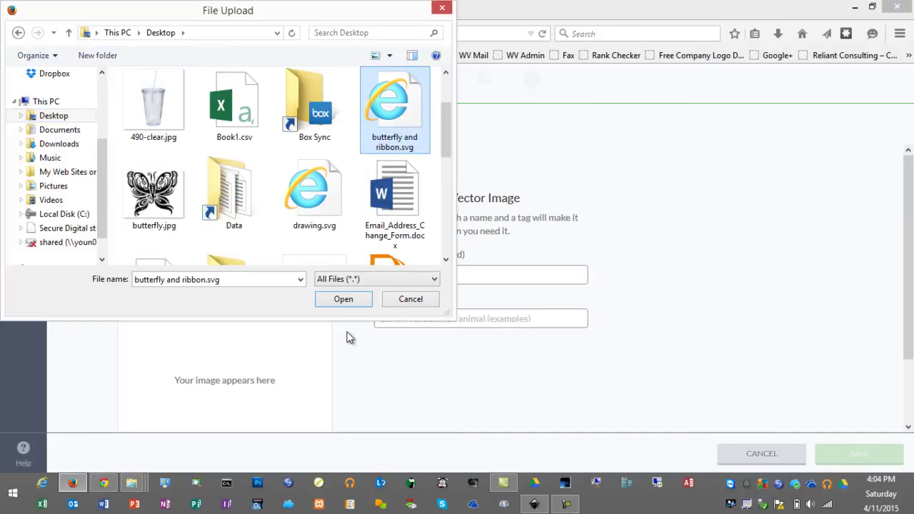
pyautogui.doubleClick(395, 107)
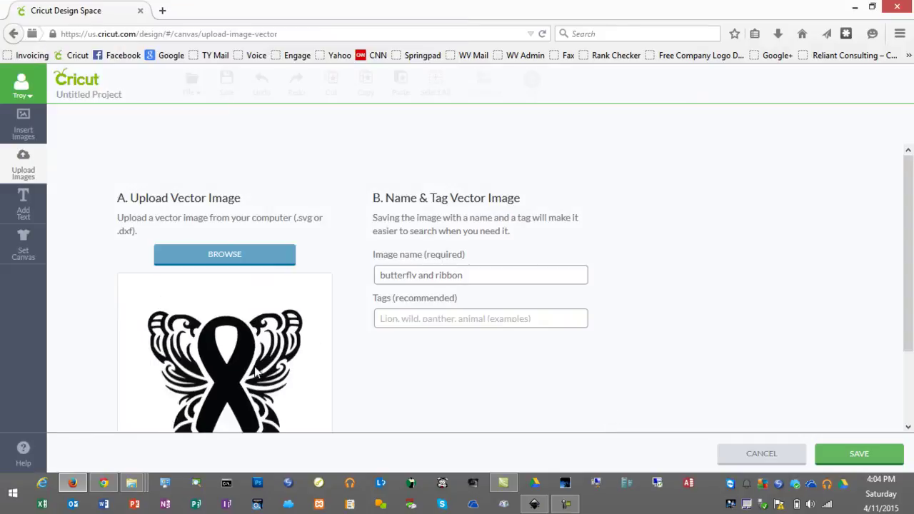
pyautogui.click(856, 455)
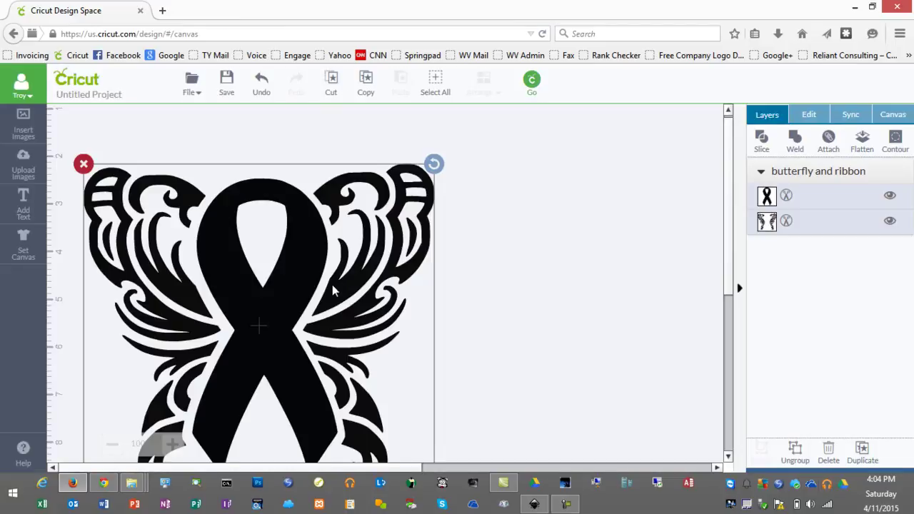
# Step: Move the design up, ungroup it, and reposition the ribbon over the butterfly's centre
pyautogui.moveTo(319, 289); pyautogui.dragTo(337, 230)
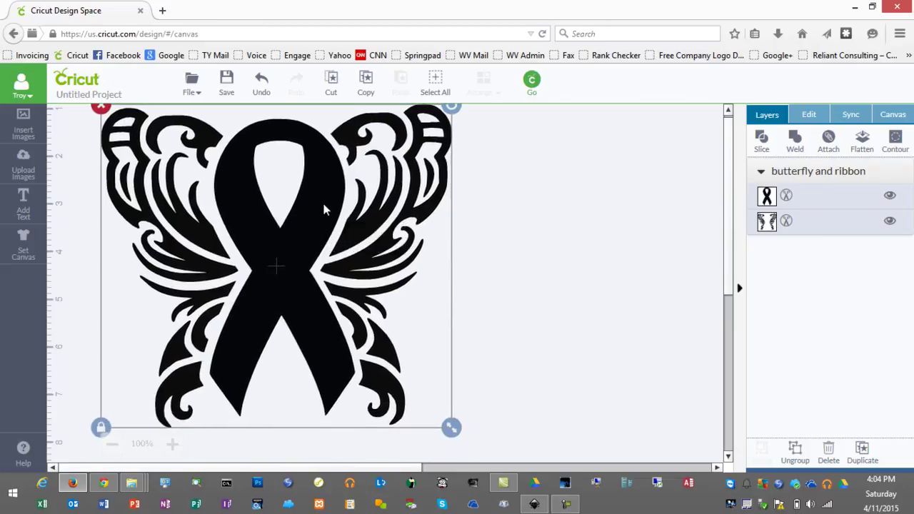
pyautogui.rightClick(330, 209)
pyautogui.click(364, 205)
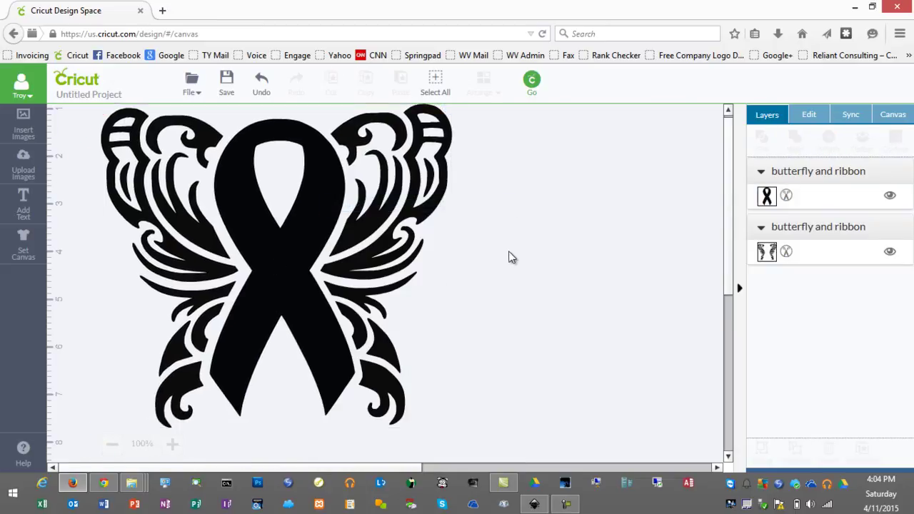
pyautogui.click(280, 251)
pyautogui.moveTo(272, 274)
pyautogui.mouseDown()
pyautogui.moveTo(639, 263)
pyautogui.moveTo(329, 264)
pyautogui.moveTo(271, 277)
pyautogui.mouseUp()
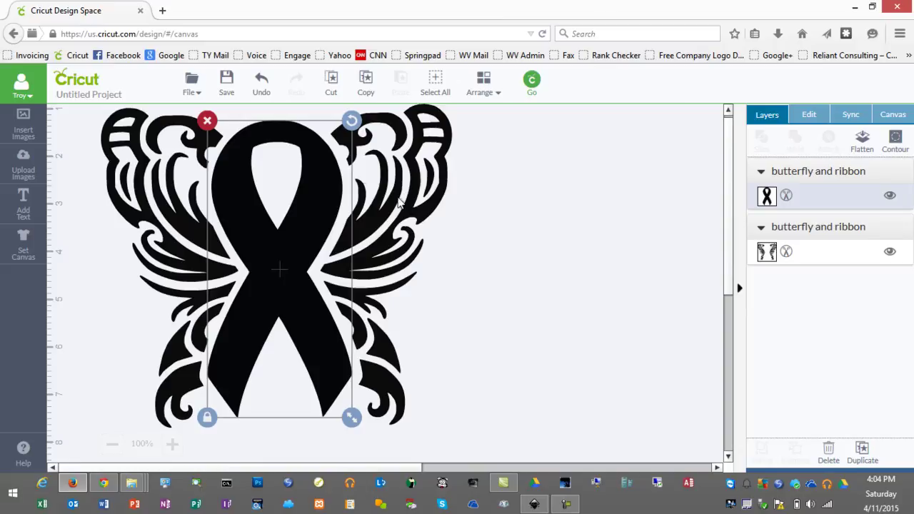